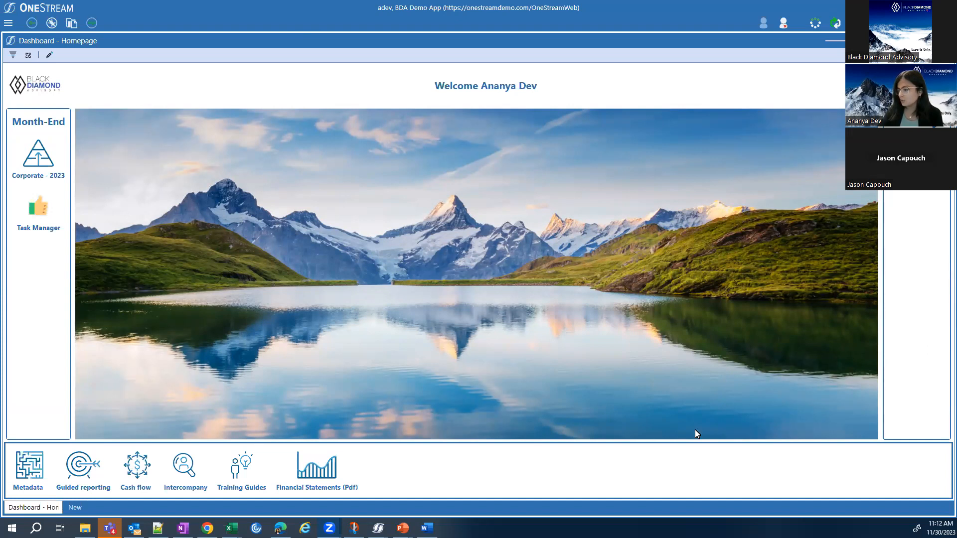
Switch to the OneStream window with the plan workspace overview, and from there to the one with the Income Statement Long Range Plan Targets.
mouse_move(378, 527)
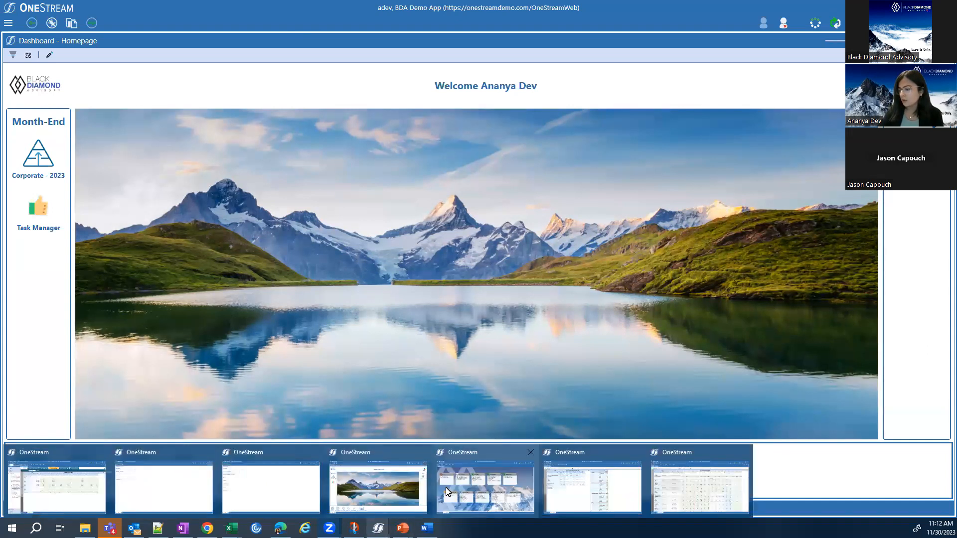
click(495, 461)
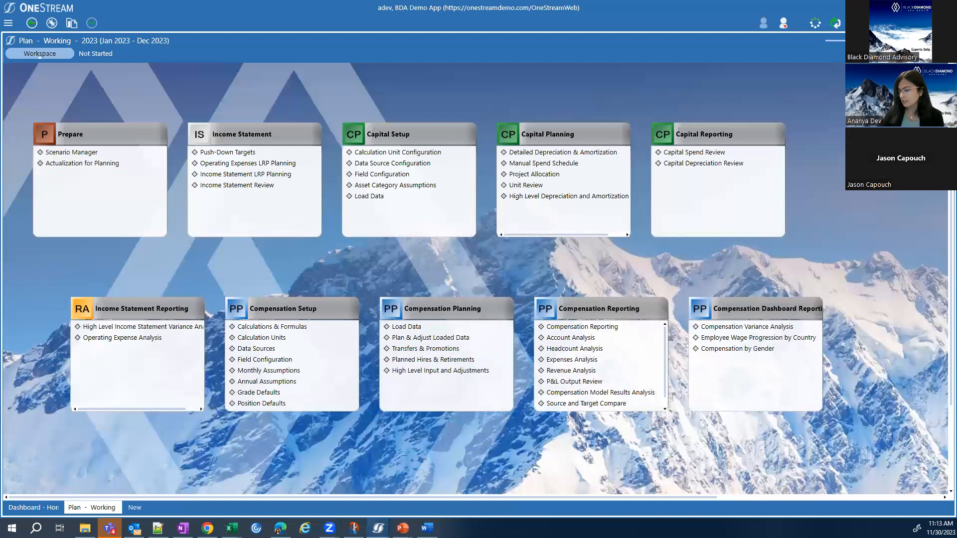
mouse_move(378, 528)
click(588, 503)
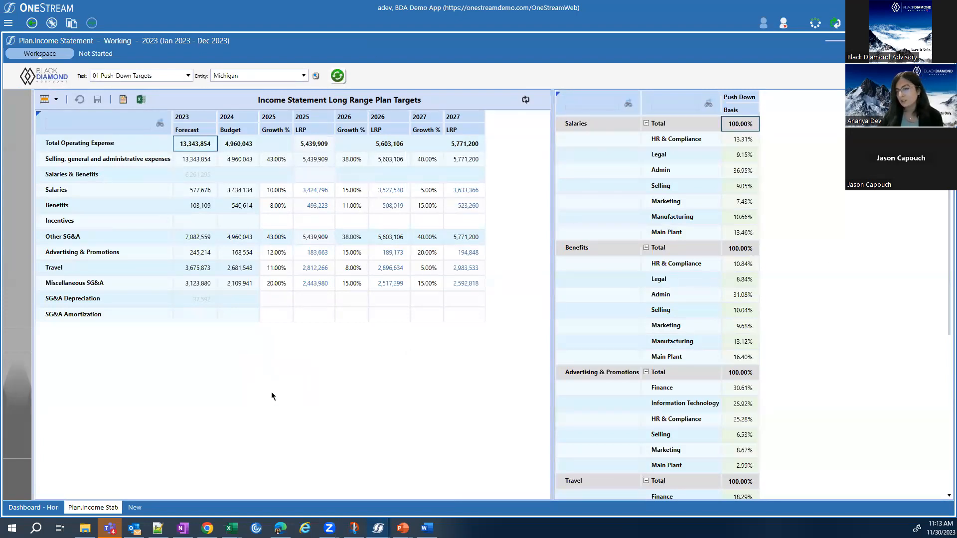
Examine the available planning tasks, and compare the 2025 Salaries growth target with the push-down basis percentages by department.
click(177, 76)
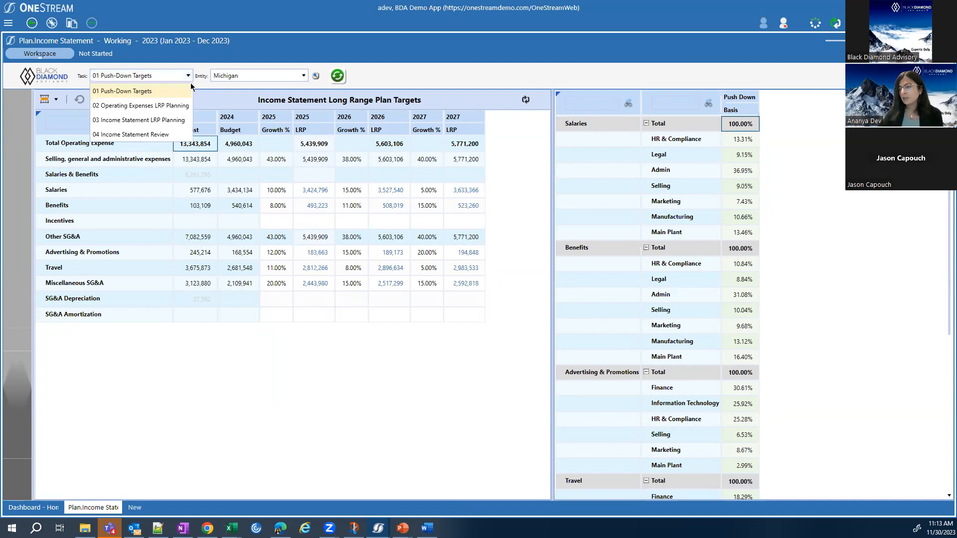
click(413, 73)
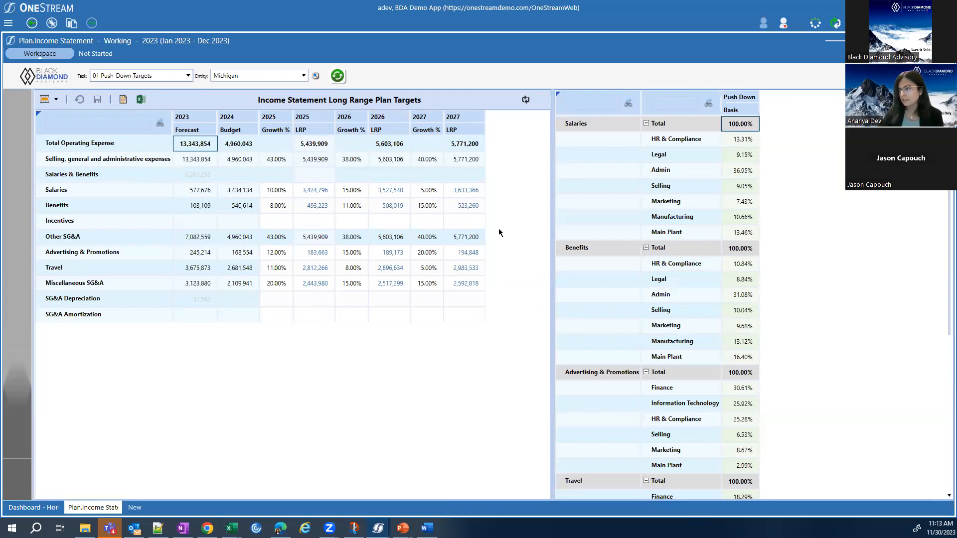
click(269, 191)
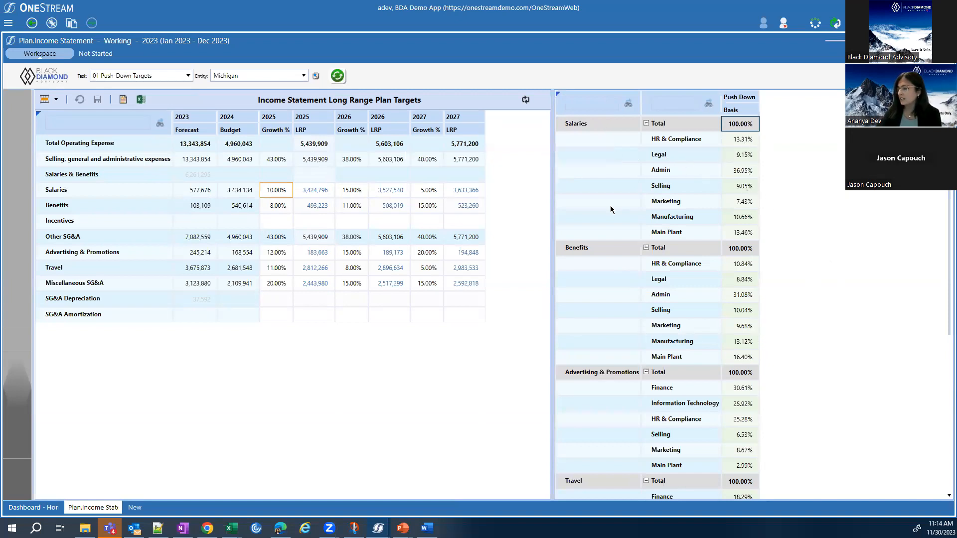
scroll(618, 230, down, 5)
scroll(786, 279, up, 1)
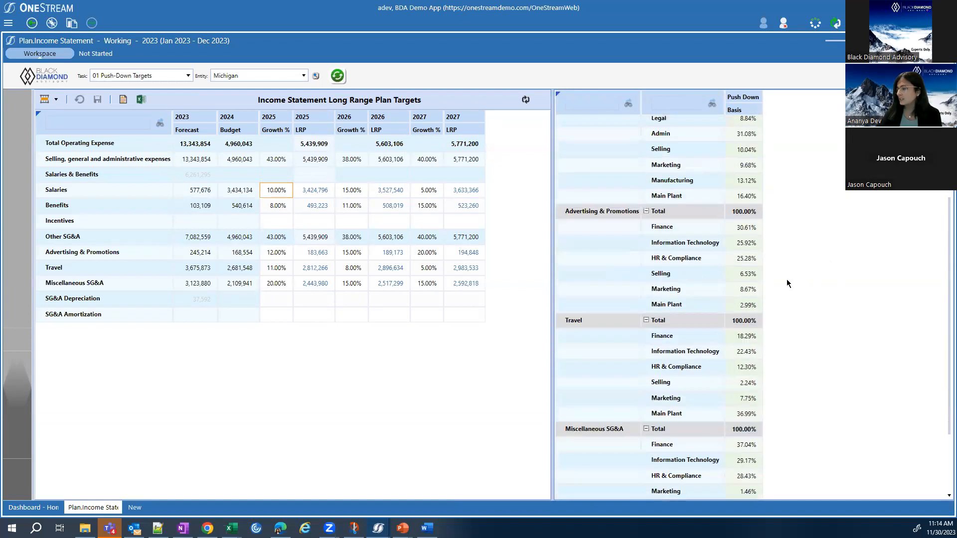
scroll(772, 277, up, 3)
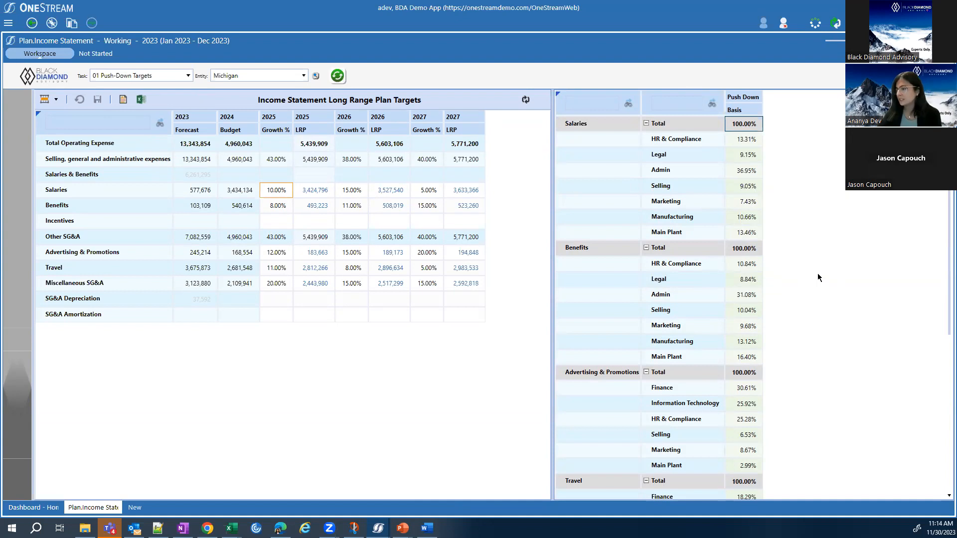
scroll(758, 277, down, 5)
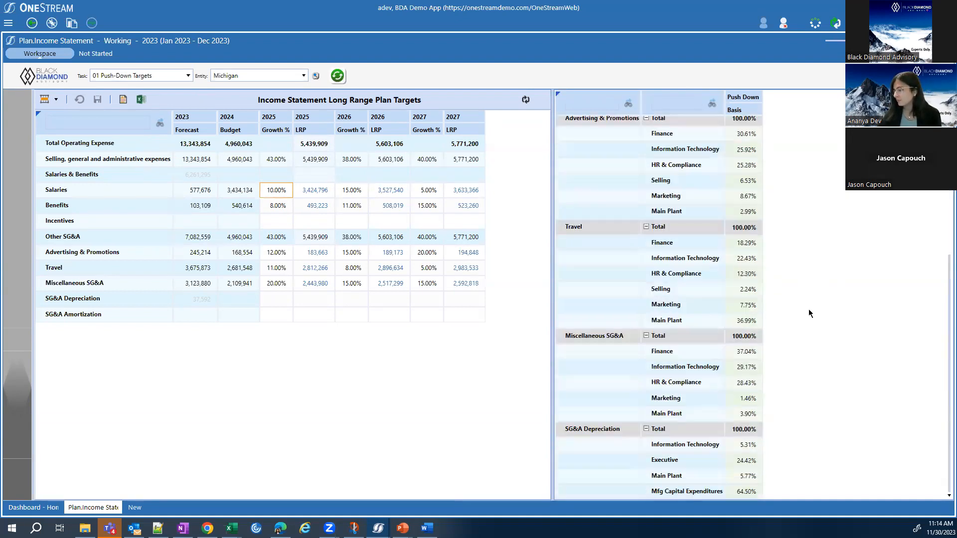
scroll(809, 313, up, 5)
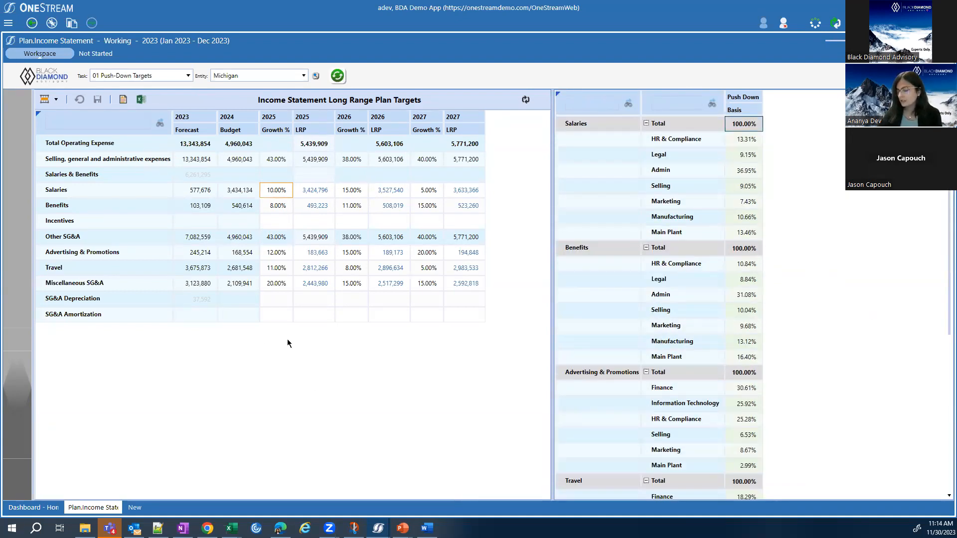
Switch to the OneStream window with Income Statement LRP Planning for Michigan's 302 - Main Plant and look over its account rows.
mouse_move(378, 528)
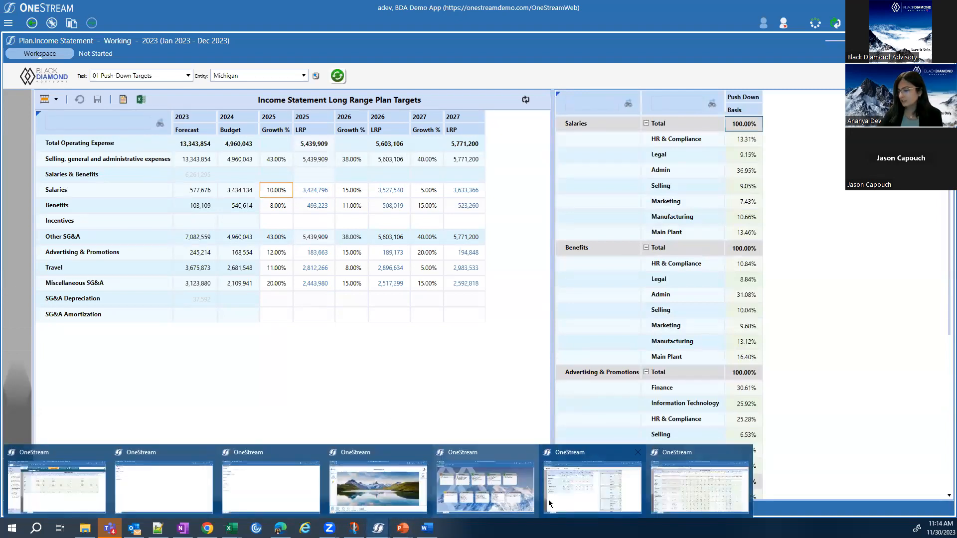
click(683, 495)
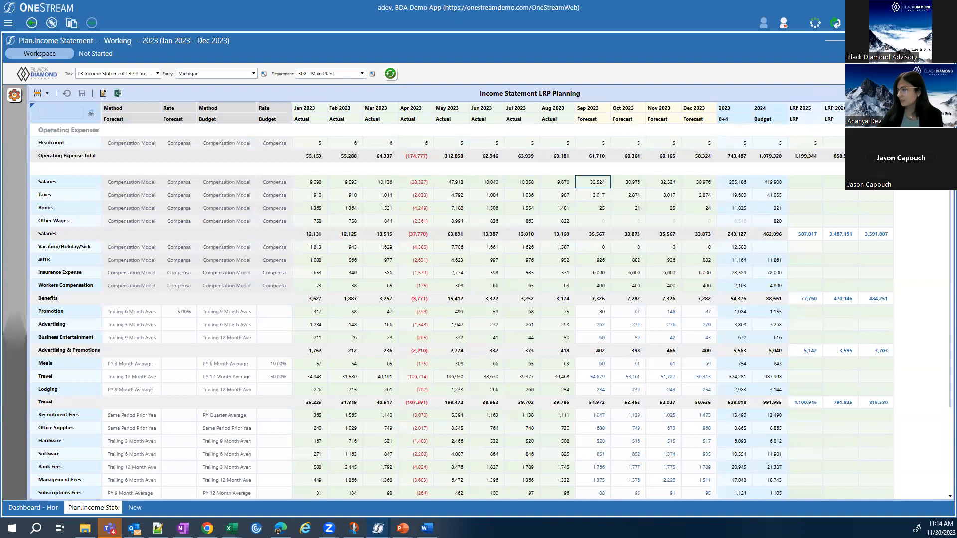
click(862, 41)
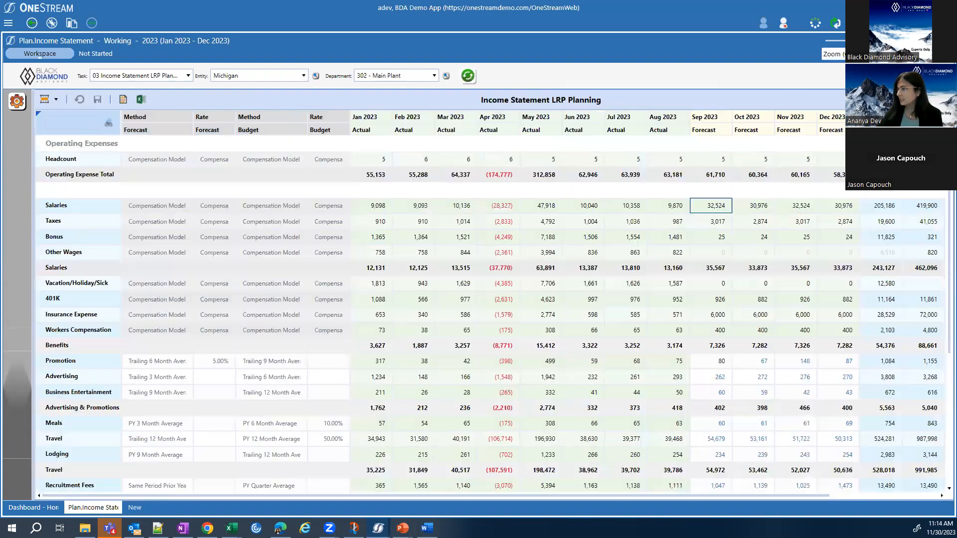
scroll(665, 169, up, 3)
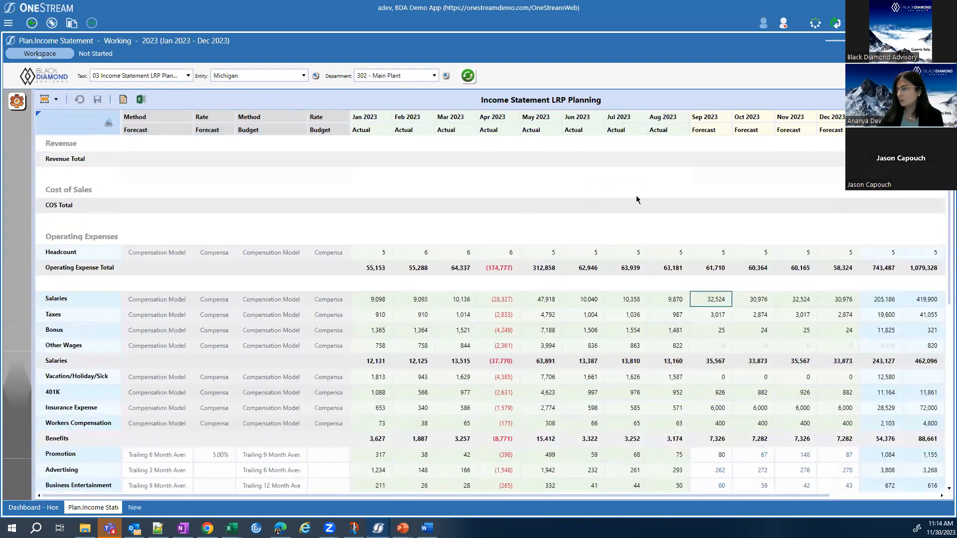
scroll(642, 210, down, 3)
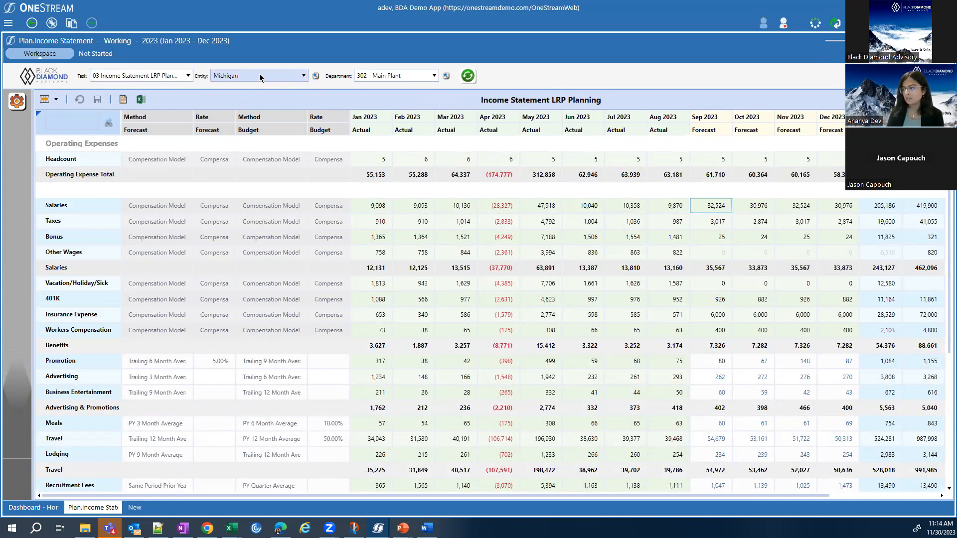
Look through the departments available for the Michigan entity, leaving 302 - Main Plant selected.
click(407, 78)
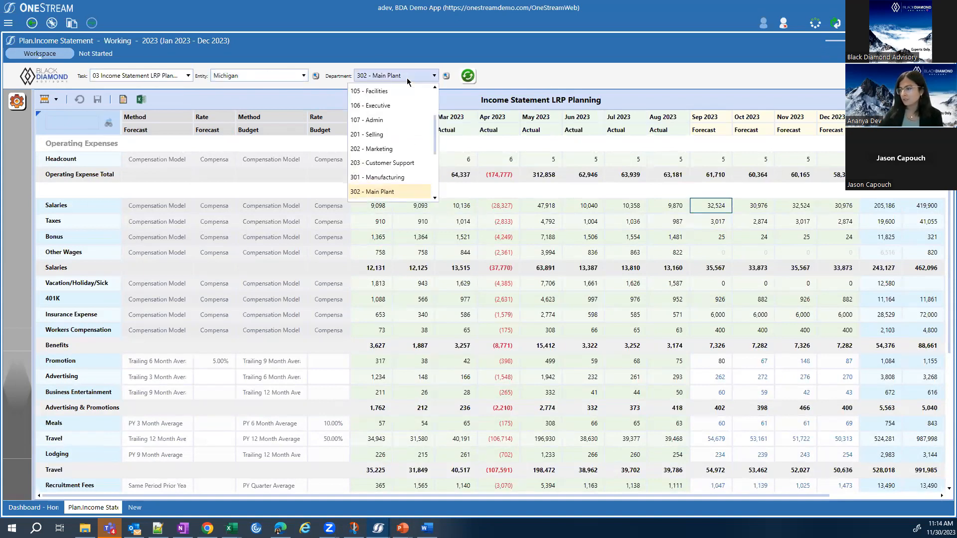
click(572, 78)
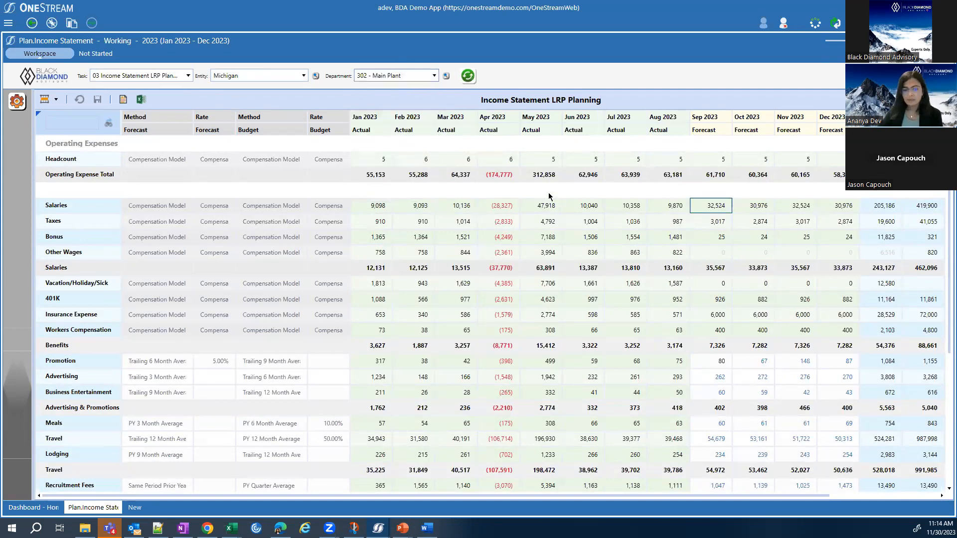
click(384, 79)
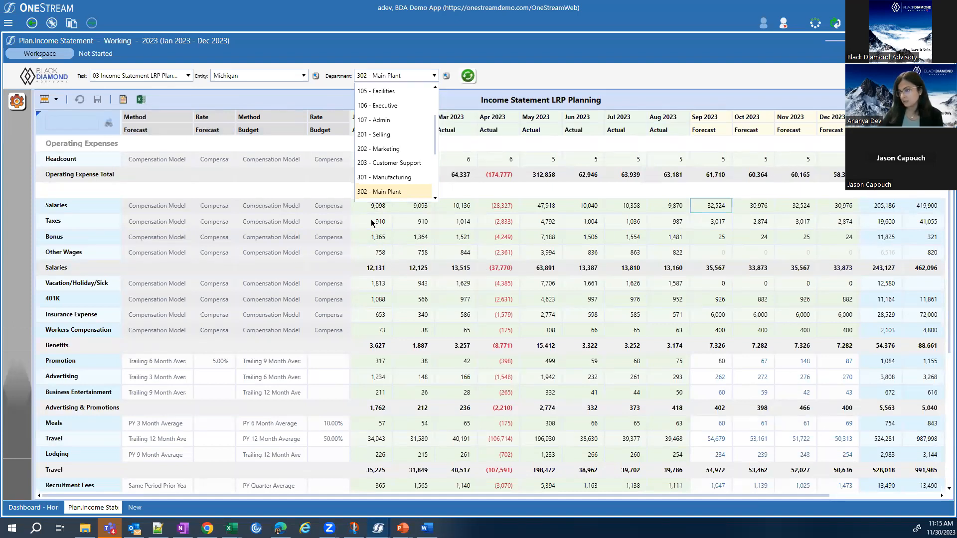
click(477, 231)
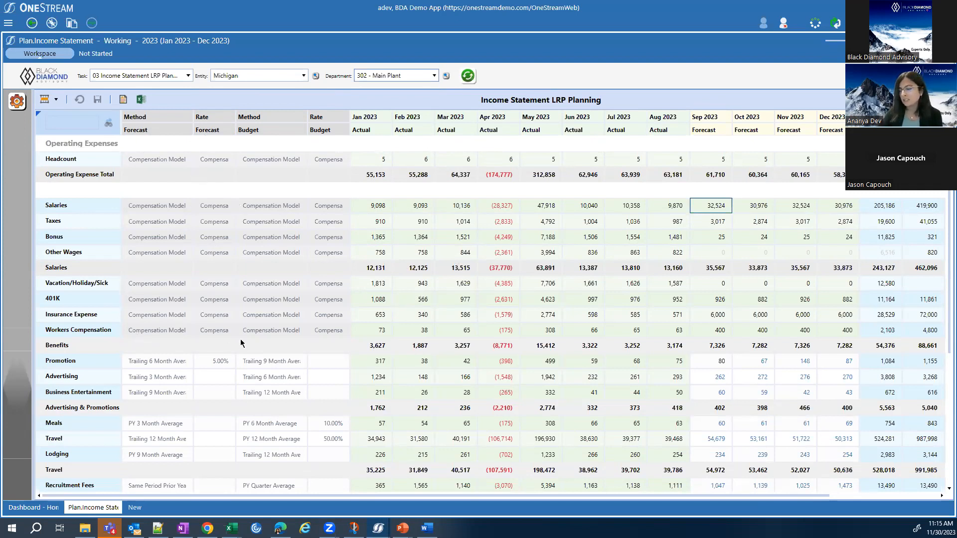
Examine all forecast method options offered for the Promotion account and select its forecast rate cell.
click(172, 363)
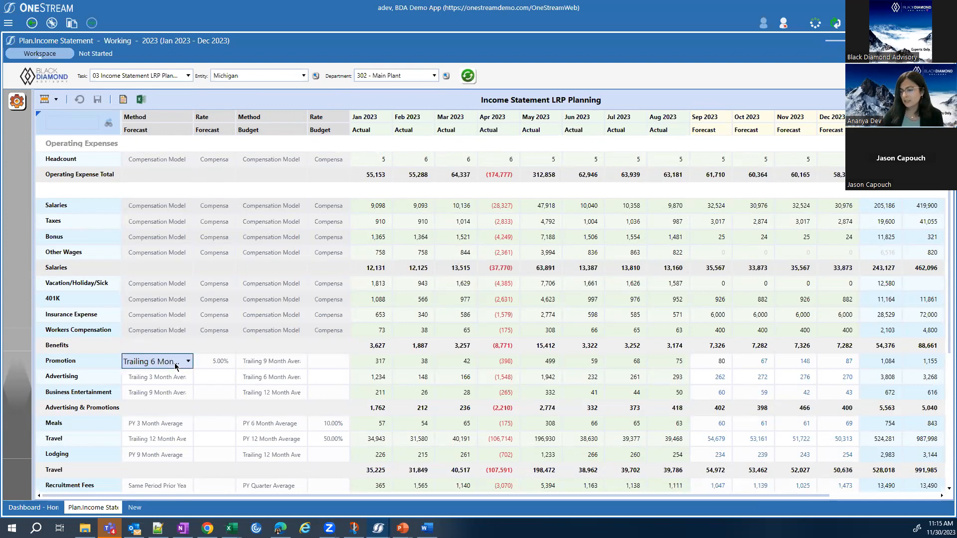
click(175, 366)
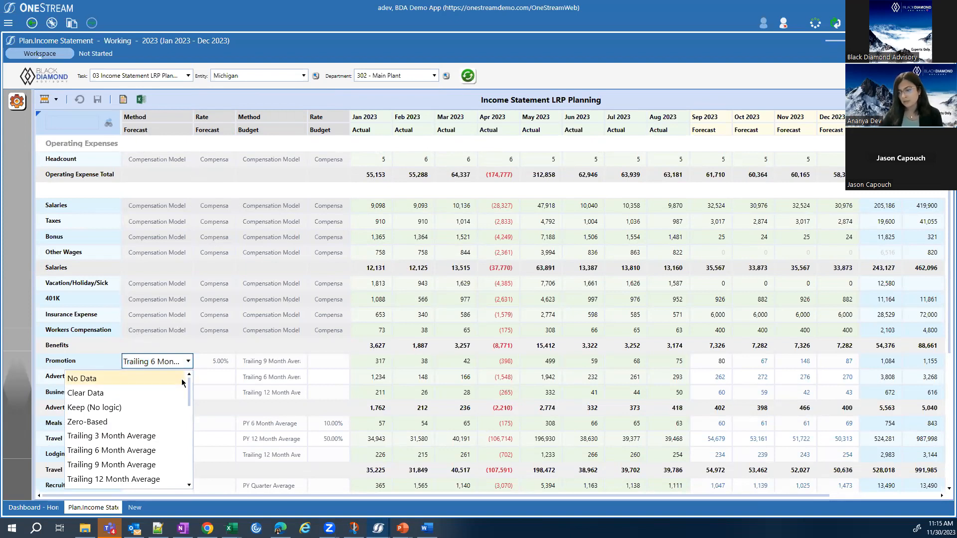
scroll(180, 388, down, 1)
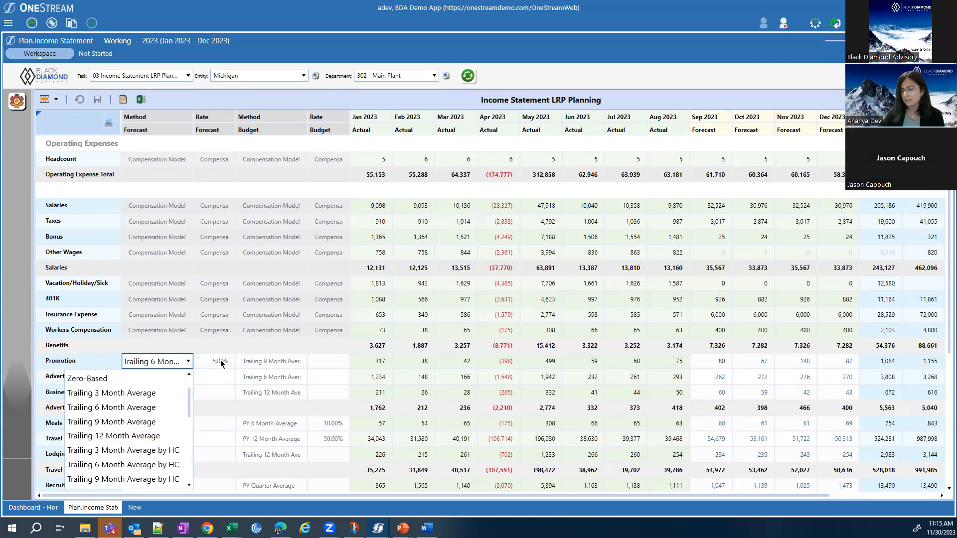
scroll(164, 396, down, 1)
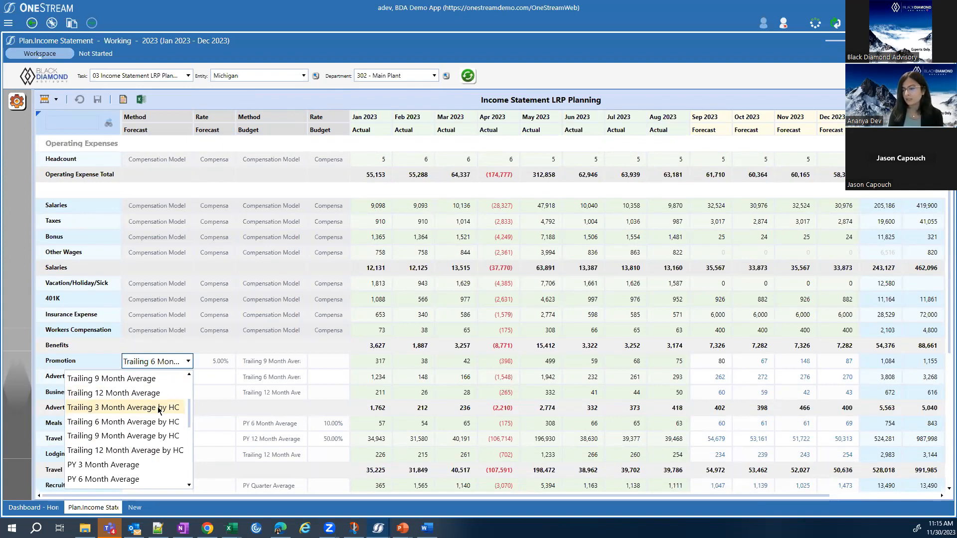
scroll(159, 409, down, 1)
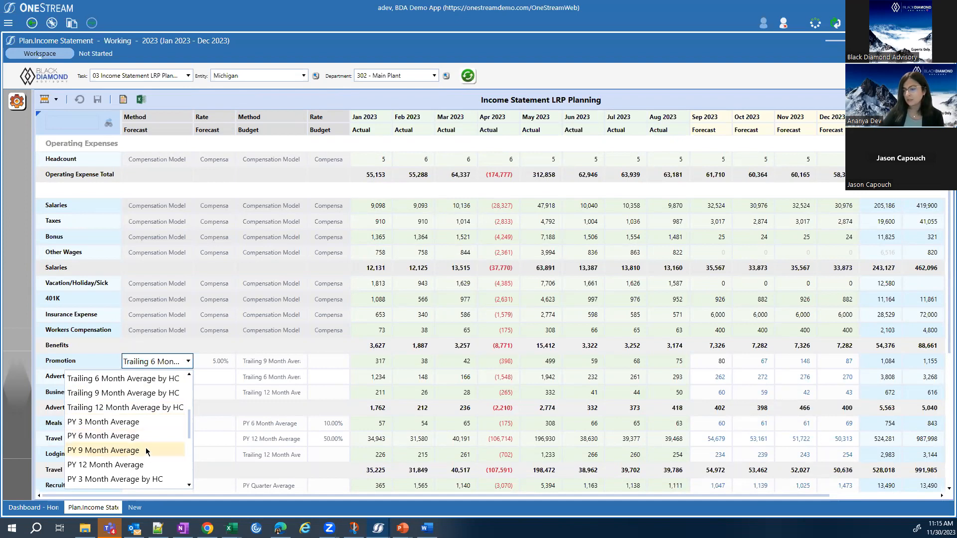
scroll(145, 452, down, 1)
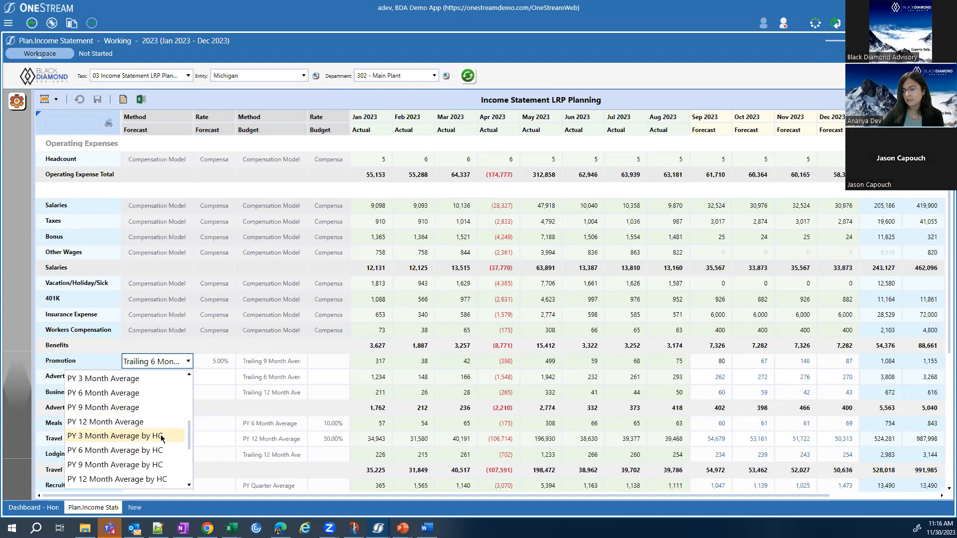
scroll(160, 434, down, 2)
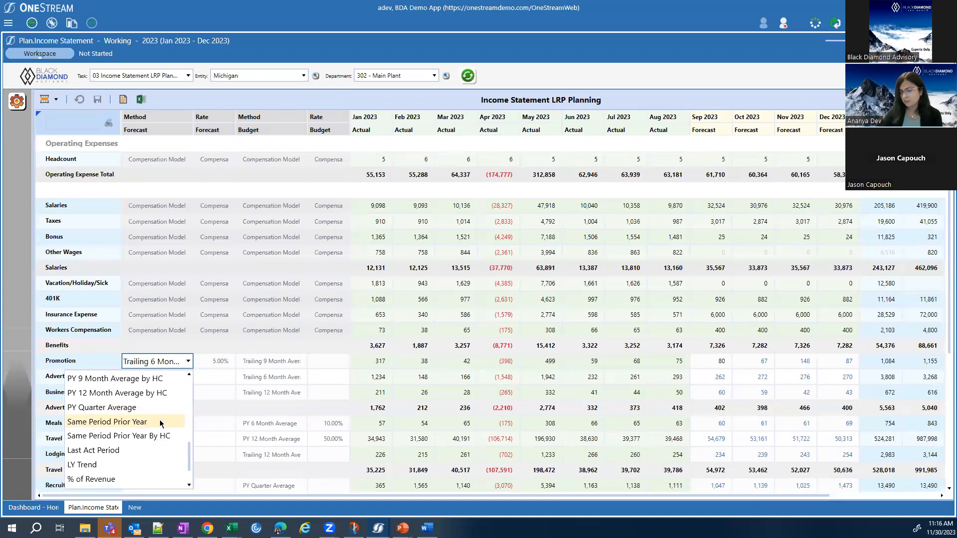
scroll(161, 423, down, 1)
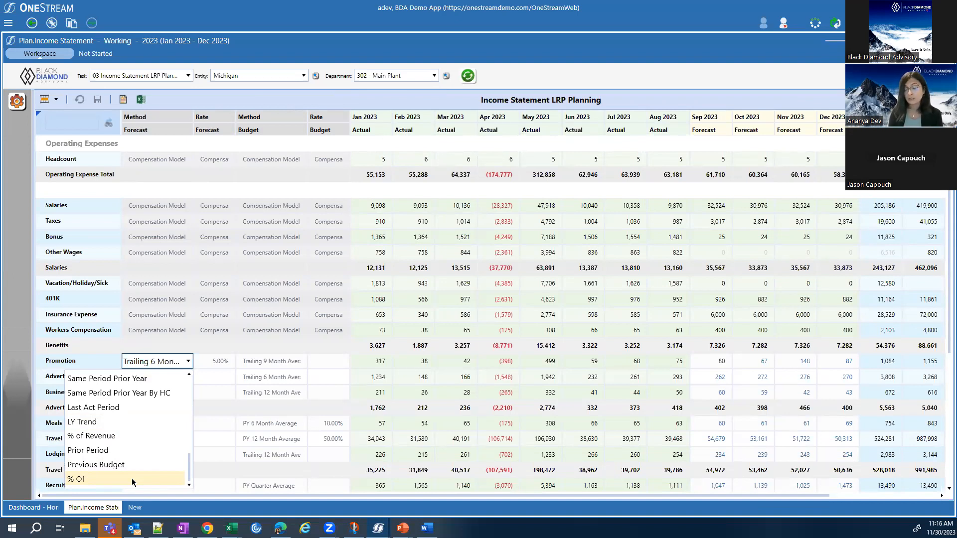
click(224, 359)
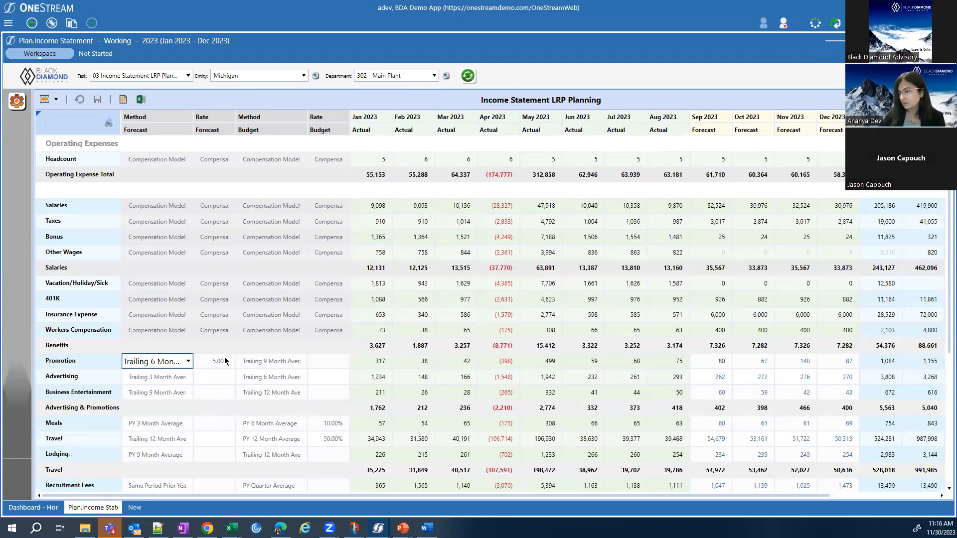
click(208, 368)
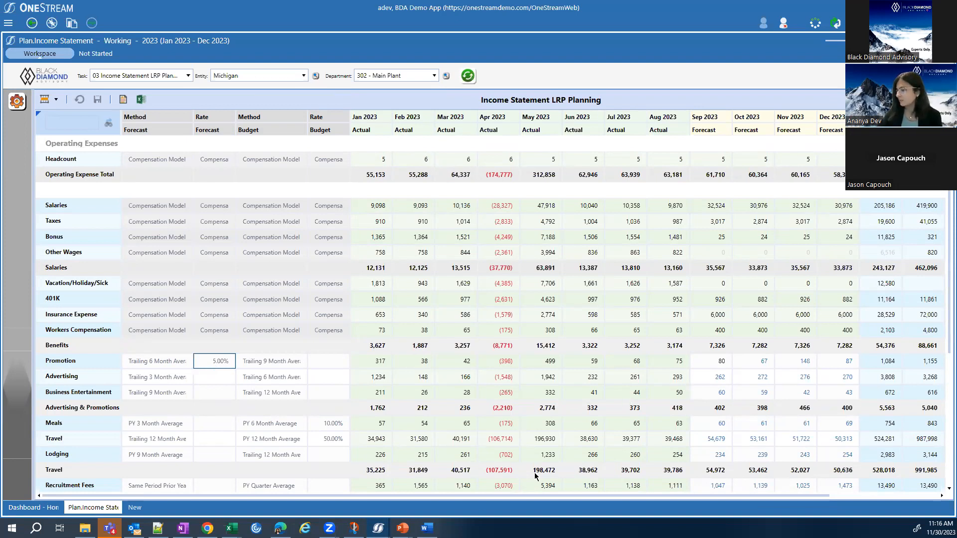
In the view options, set Show Budget Months/Year to Periods+Year Total and Cube View Cell Detail Pane to Show, and apply them.
drag(444, 495, 546, 504)
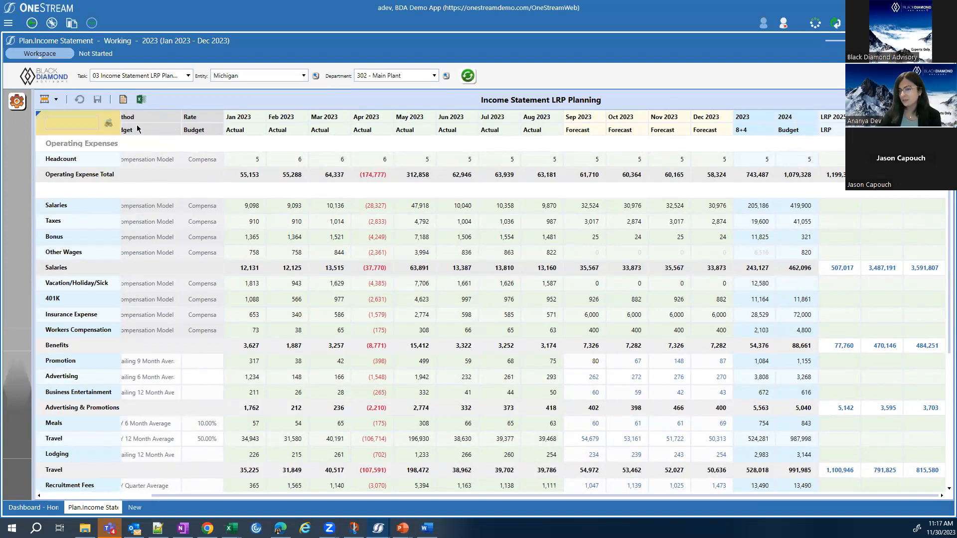
click(18, 102)
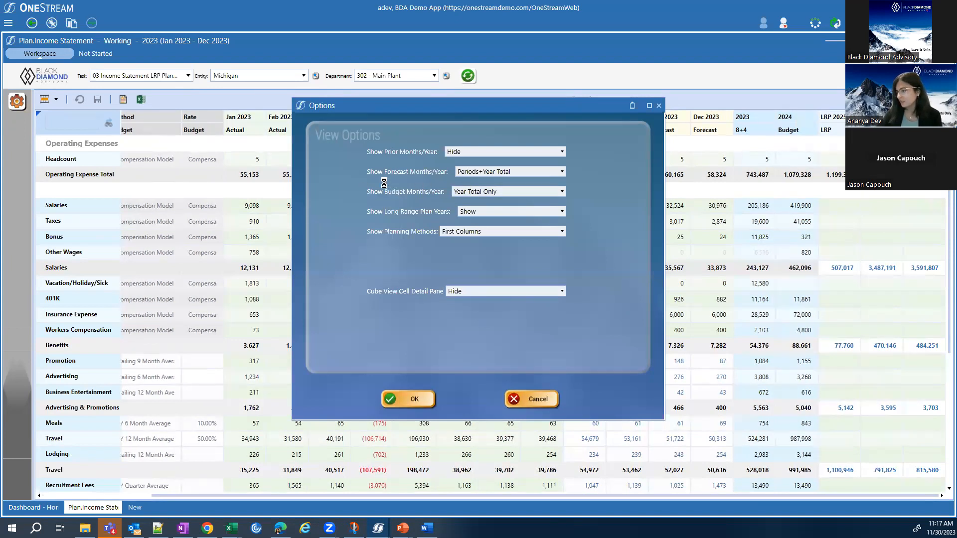
click(483, 192)
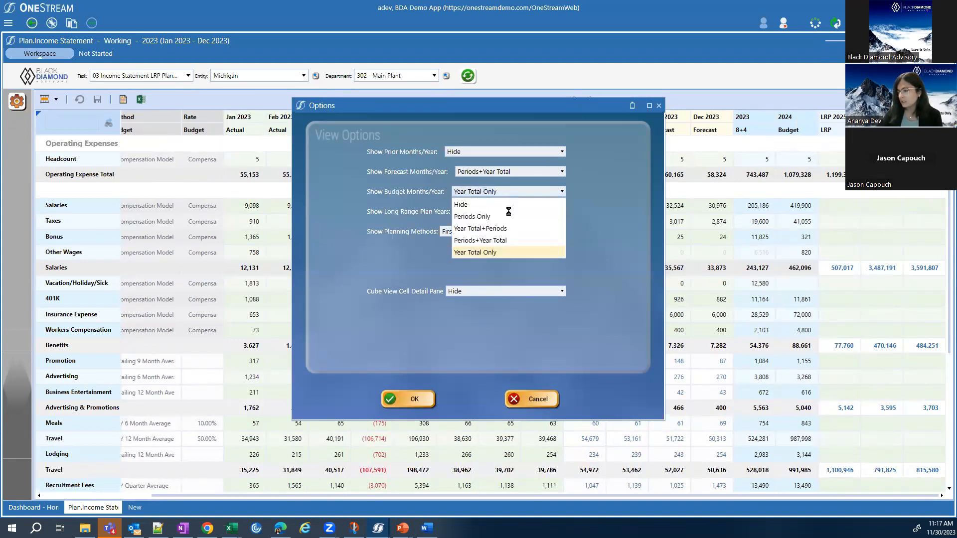
click(501, 241)
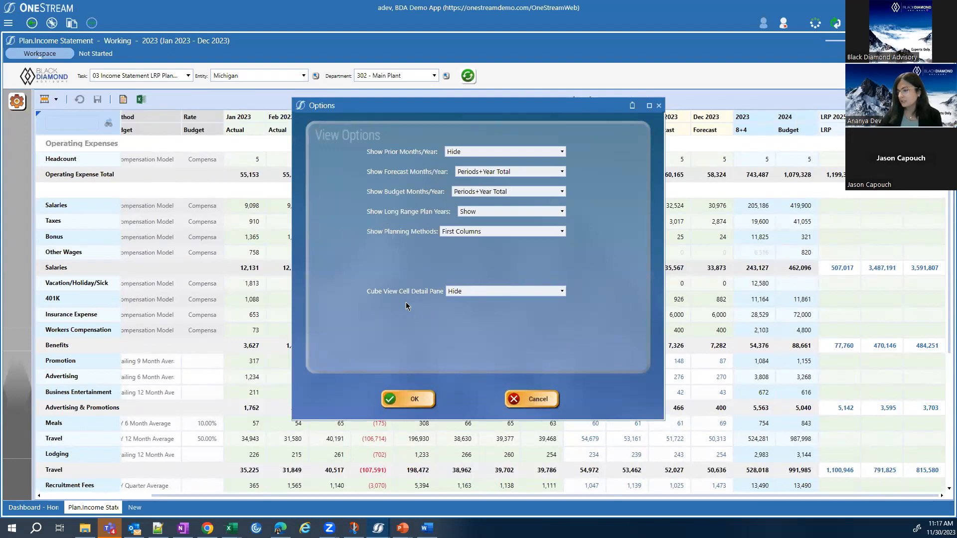
click(506, 291)
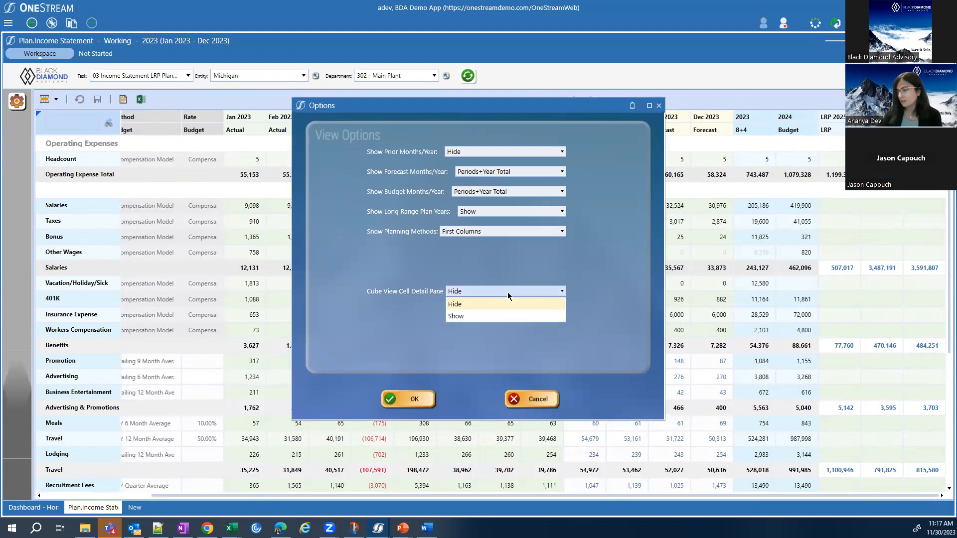
click(514, 320)
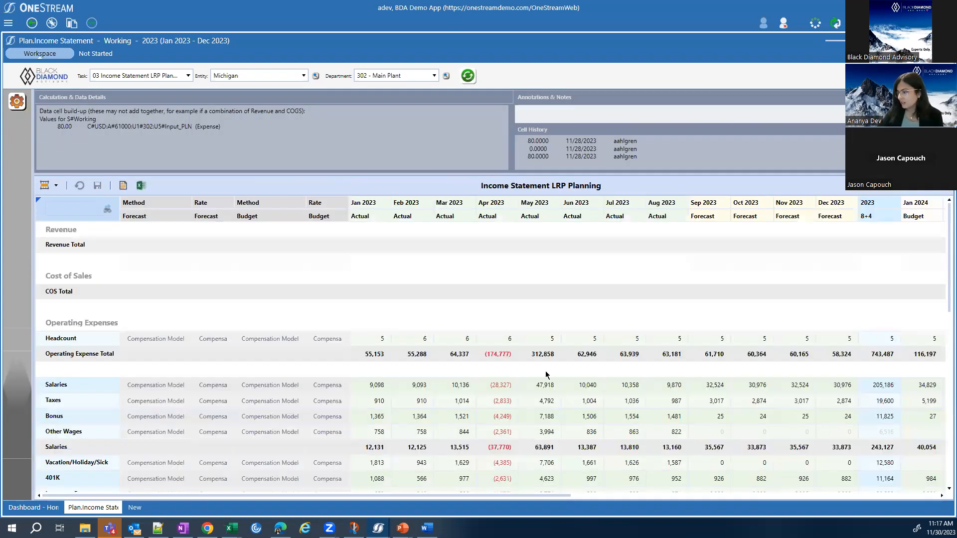
Collapse the cell detail pane to enlarge the planning grid and select Promotion's October 2023 forecast cell.
scroll(546, 374, down, 3)
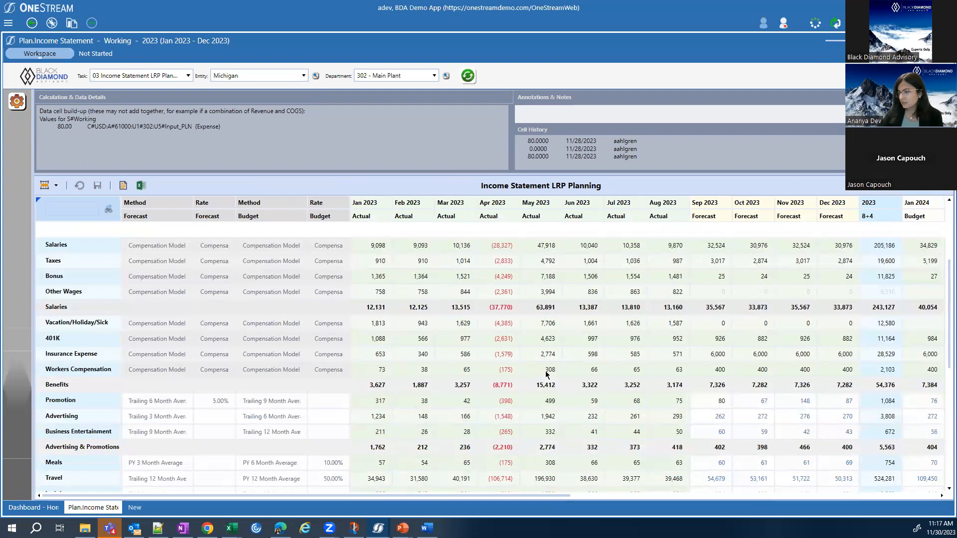
scroll(545, 373, up, 1)
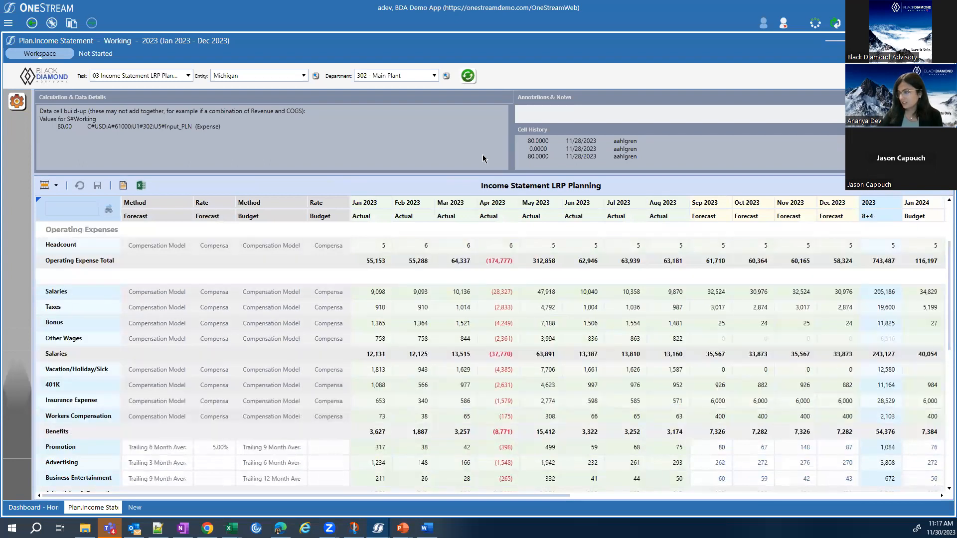
drag(477, 173, 480, 93)
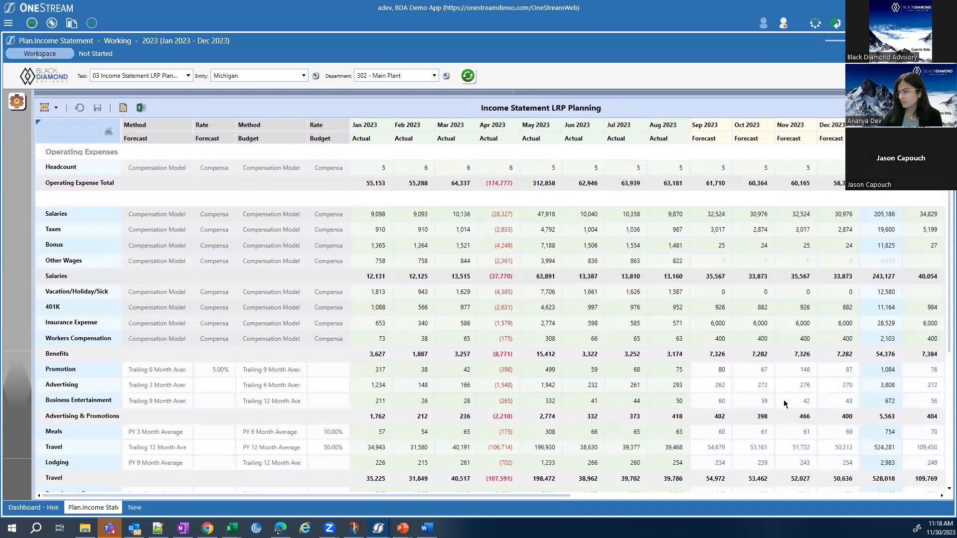
drag(542, 497, 881, 496)
drag(568, 496, 458, 499)
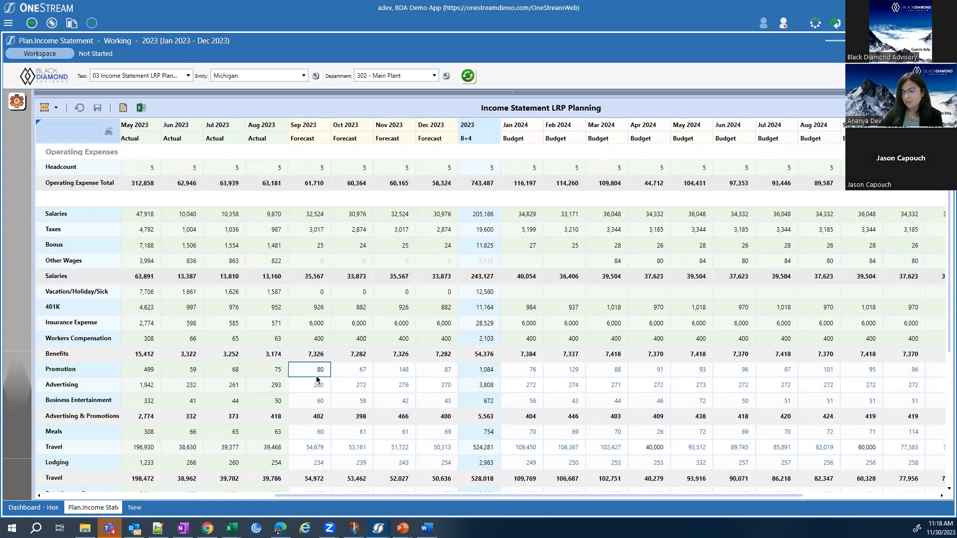
click(348, 368)
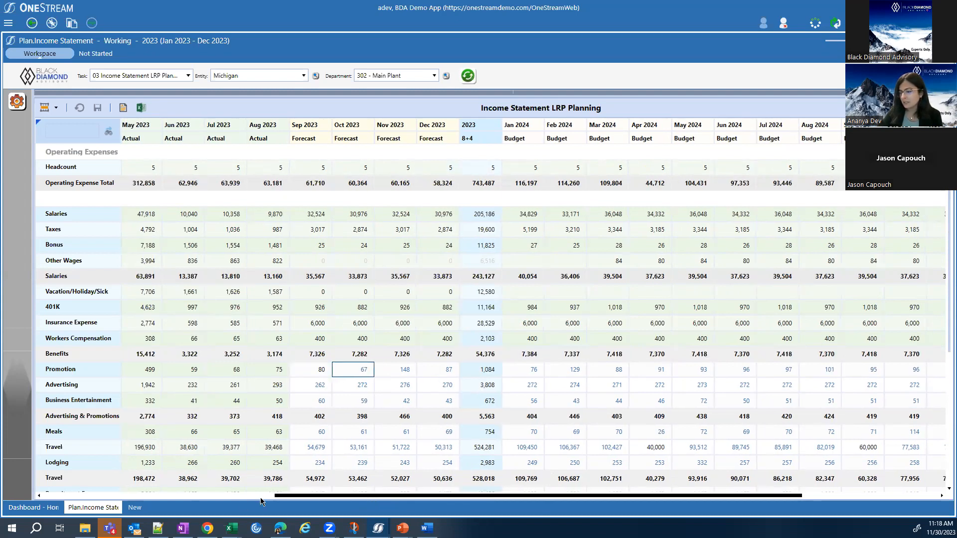
click(147, 496)
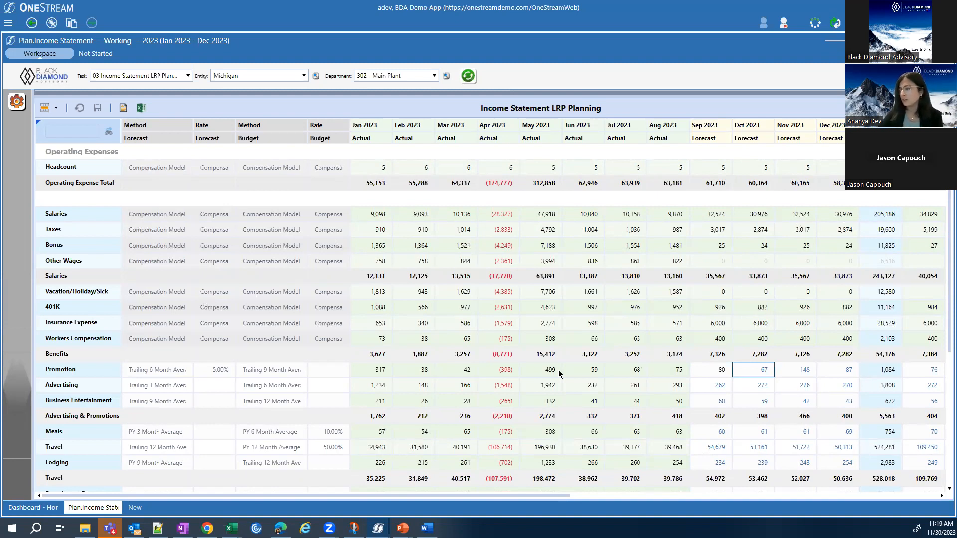
Look over the 2024 budget months and the LRP year columns for the operating expense accounts, including the Benefits total.
drag(402, 499, 587, 520)
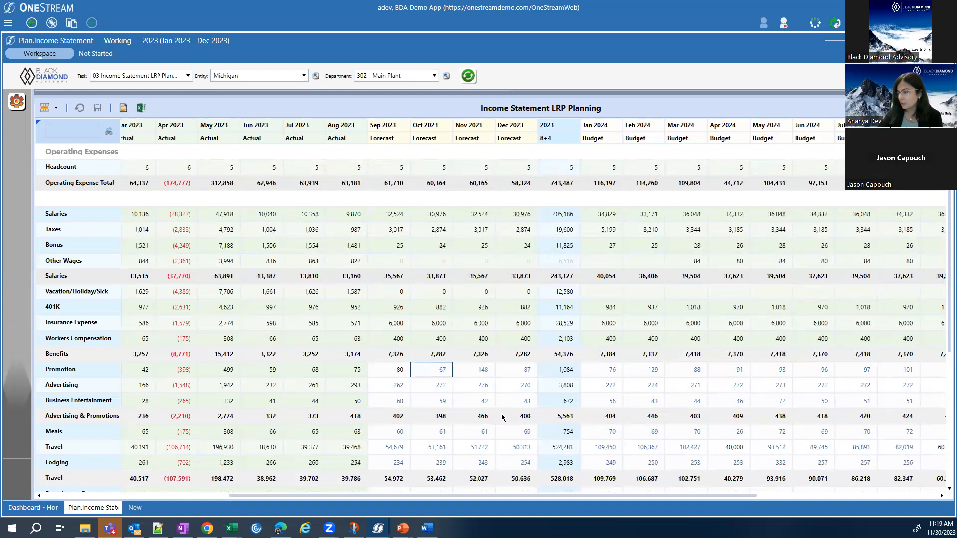
drag(503, 501, 748, 522)
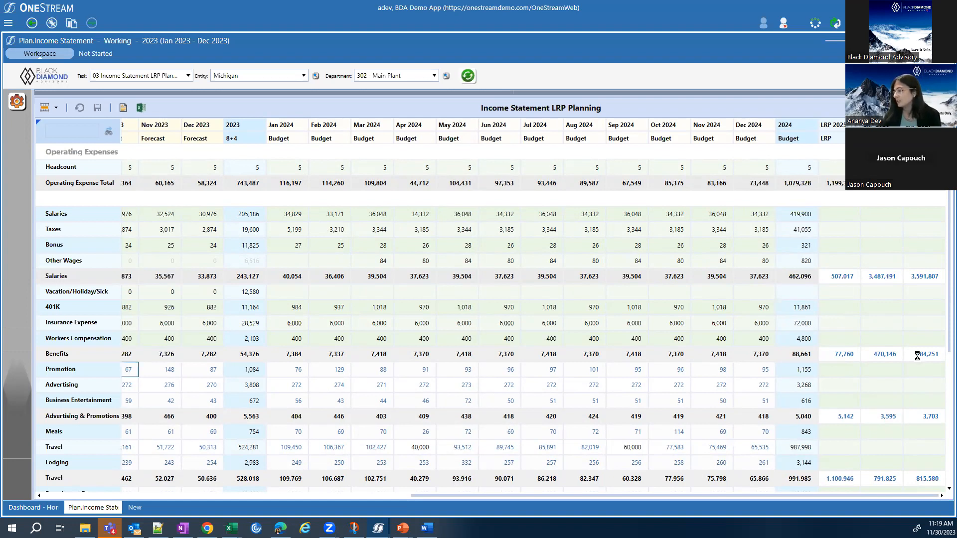
click(917, 357)
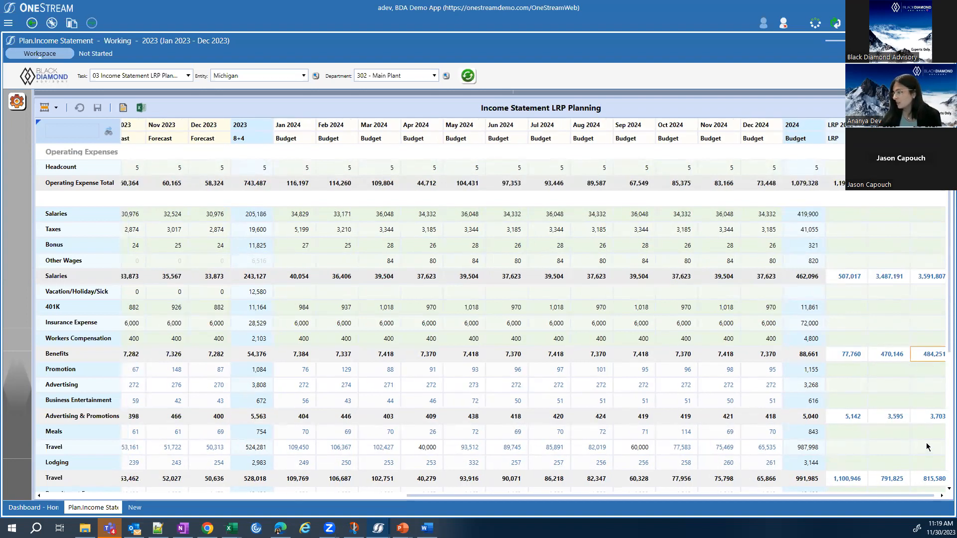
scroll(926, 447, down, 3)
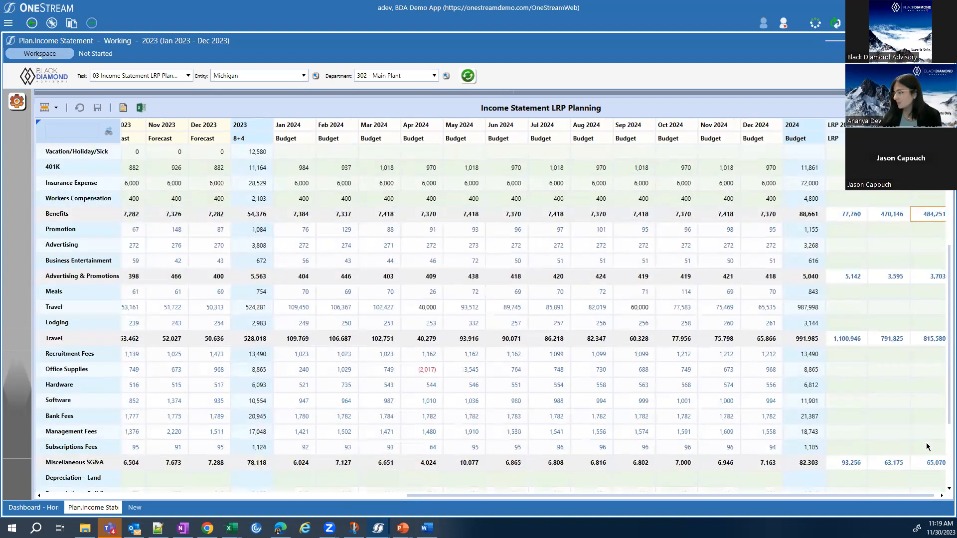
scroll(927, 447, down, 3)
scroll(927, 447, up, 3)
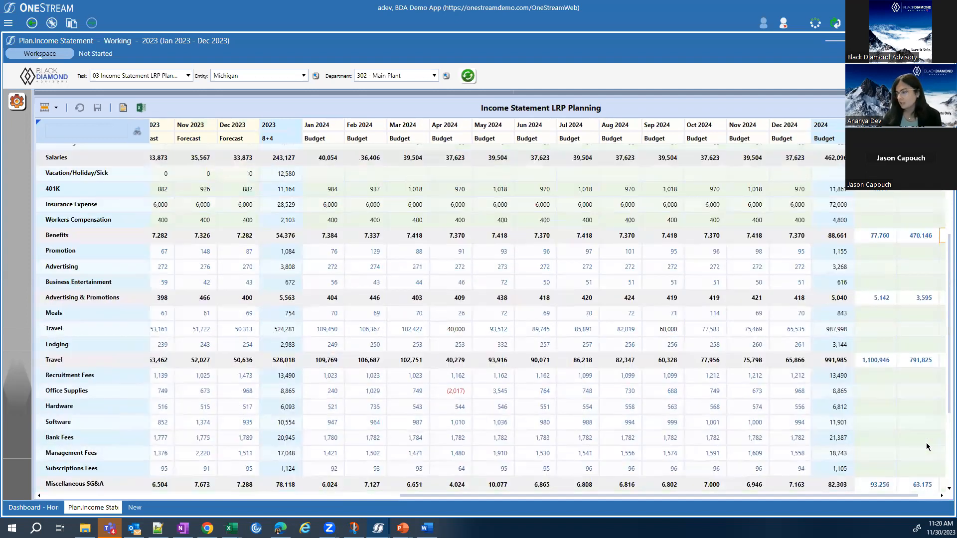
scroll(926, 445, up, 3)
Set Promotion's October 2023 forecast to 200 and save it so the plan recalculates.
drag(802, 496, 567, 350)
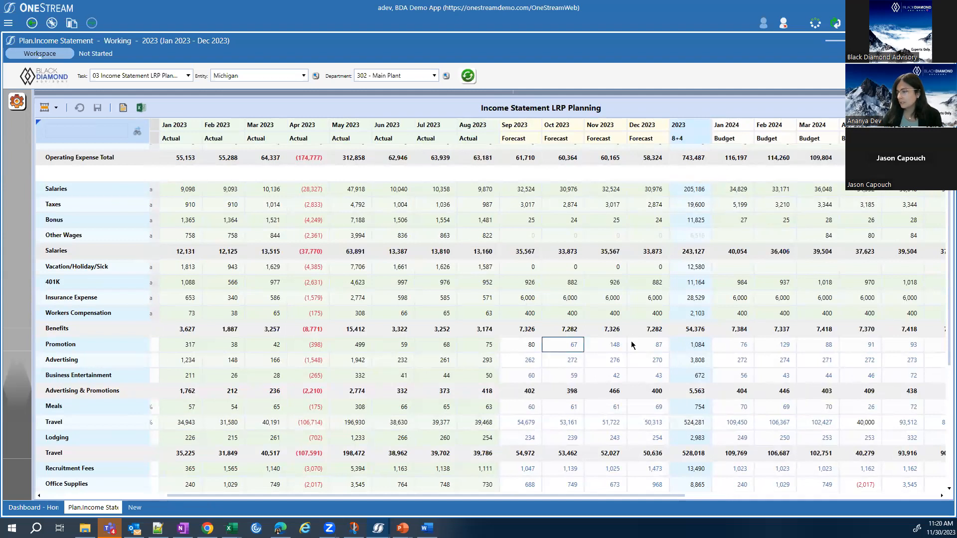
text(200)
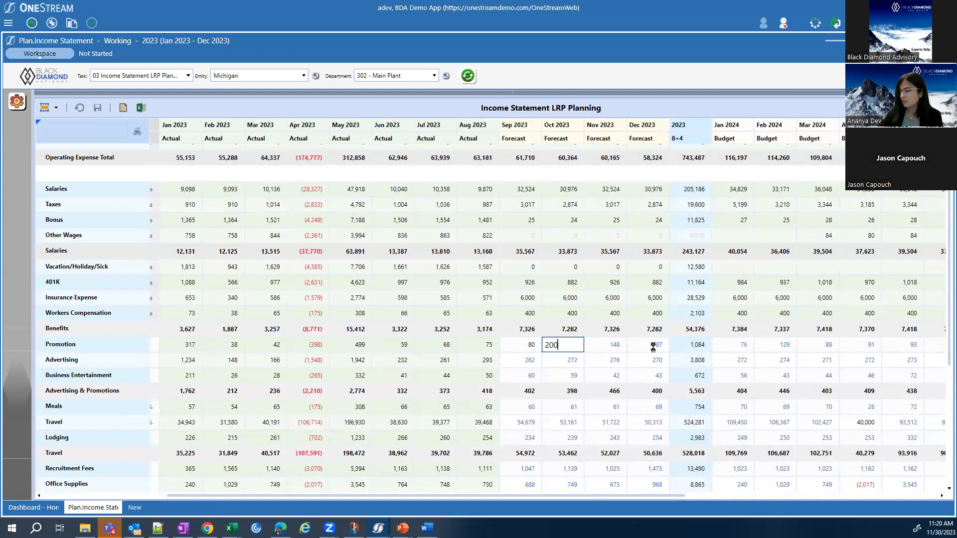
key(Return)
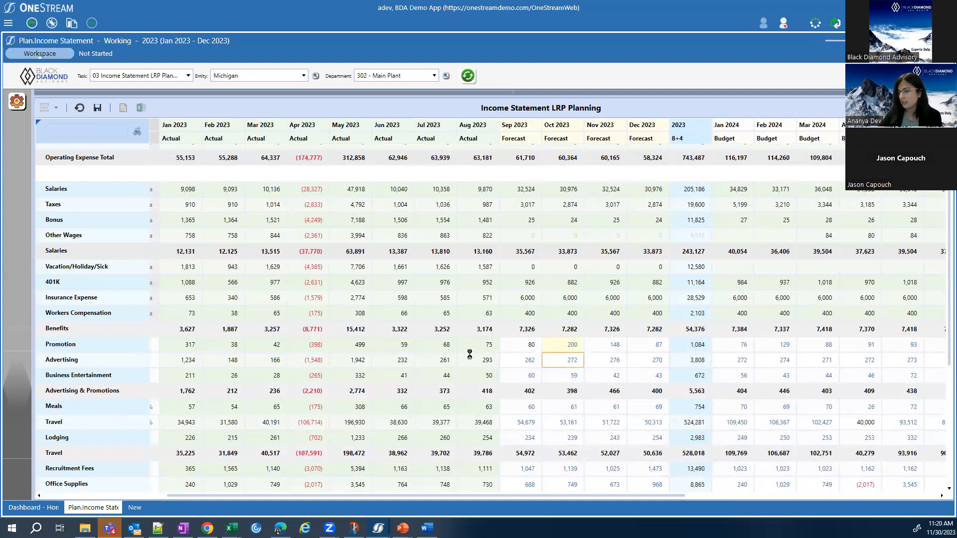
key(Up)
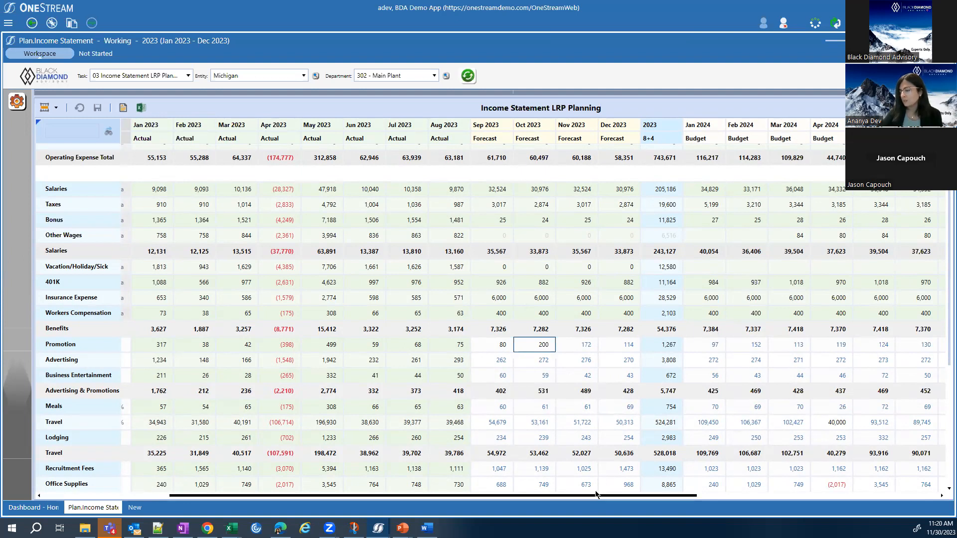
Expand the cell detail pane again and show the calculation details and history of Promotion's October 2023 forecast cell.
drag(575, 501, 515, 499)
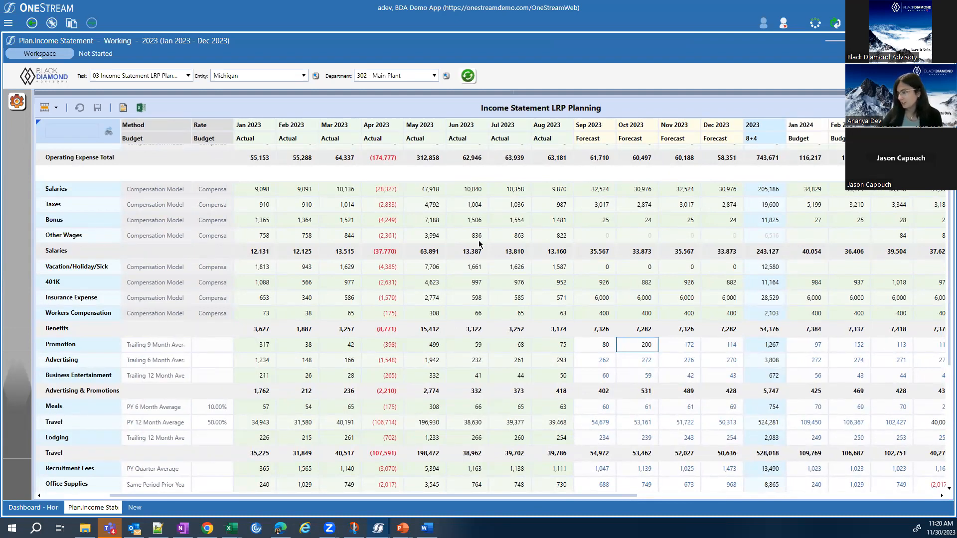
drag(428, 96, 432, 192)
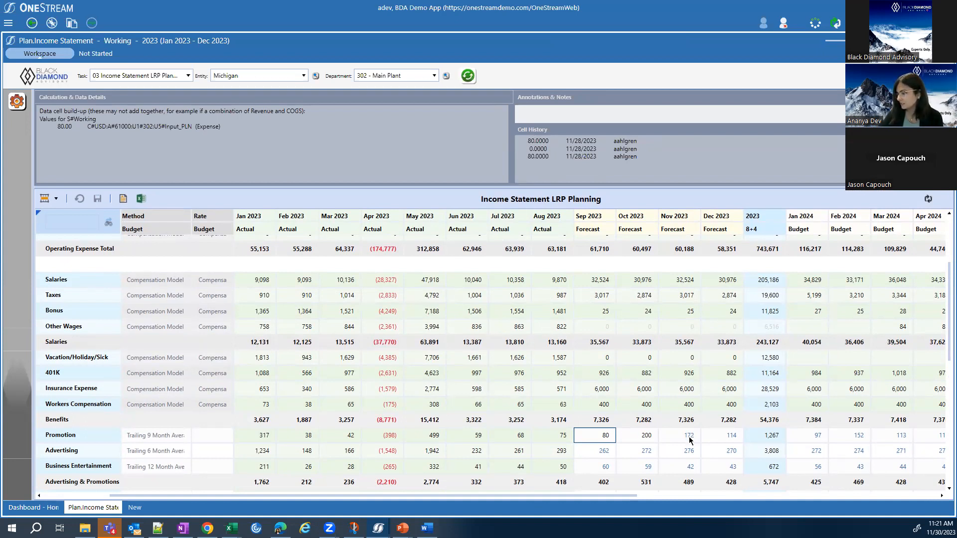
click(641, 438)
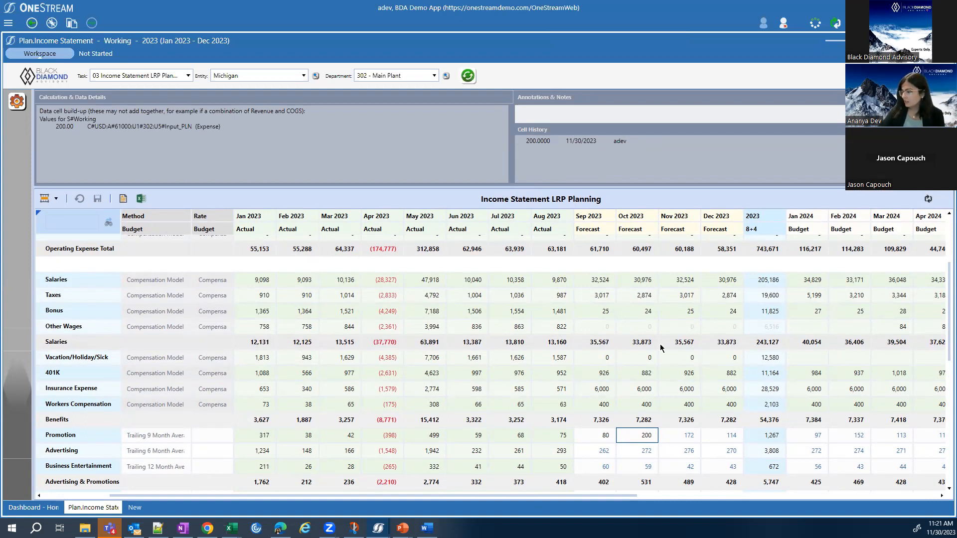
Examine the forecast method options offered for the Promotion account once more, leaving Trailing 6 Month Average selected.
scroll(663, 346, down, 1)
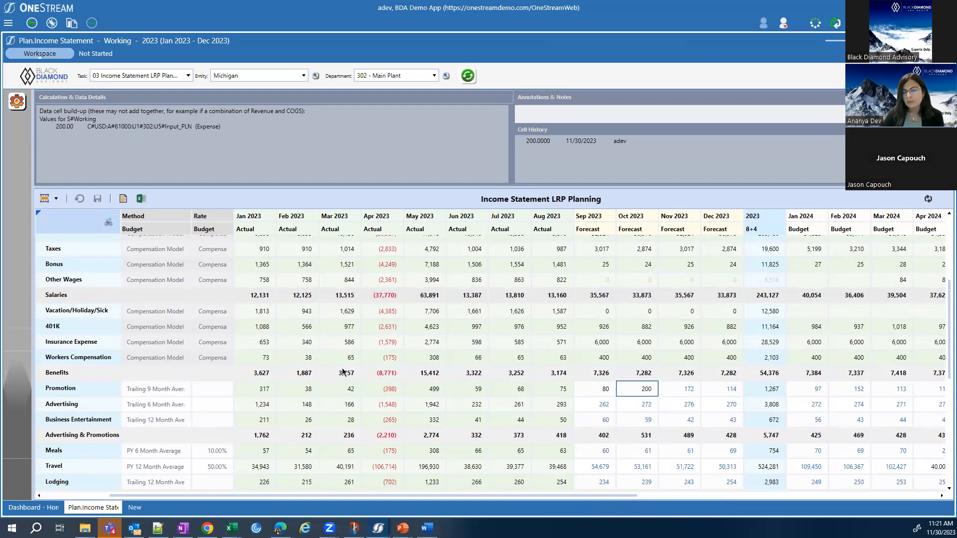
drag(589, 496, 245, 501)
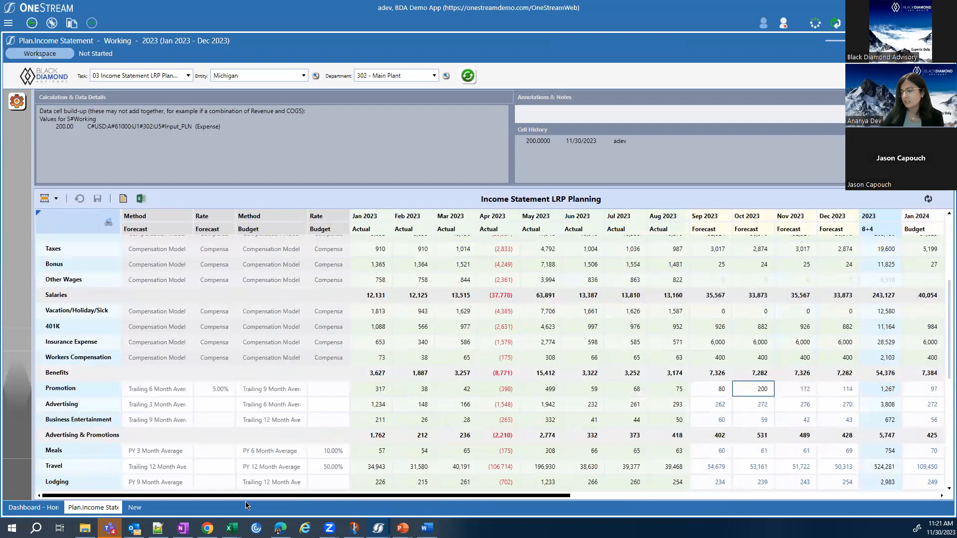
click(175, 389)
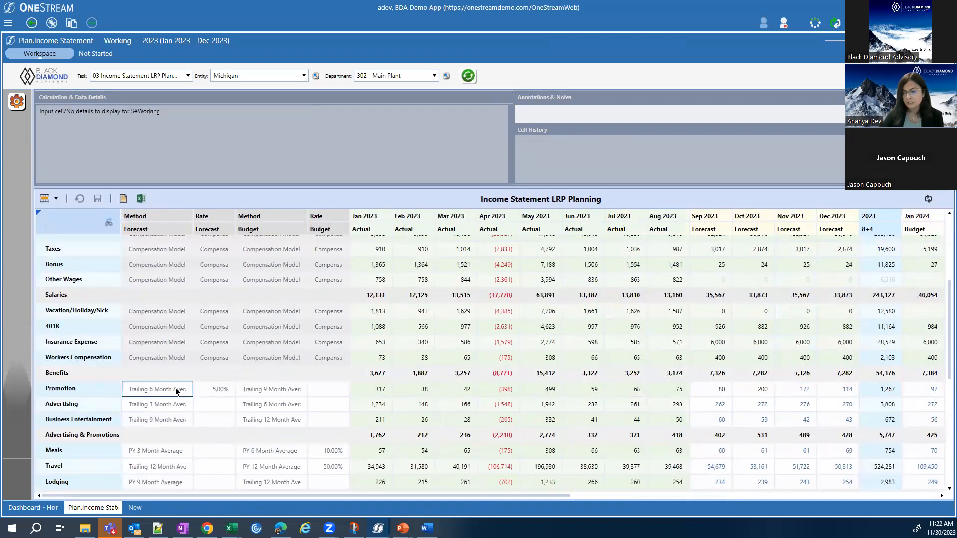
click(176, 390)
click(176, 390)
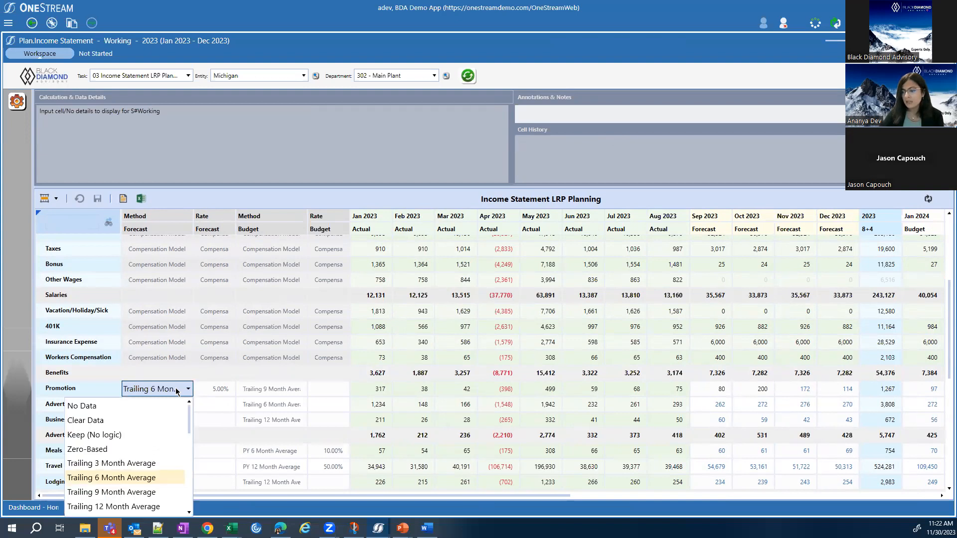
scroll(173, 421, down, 2)
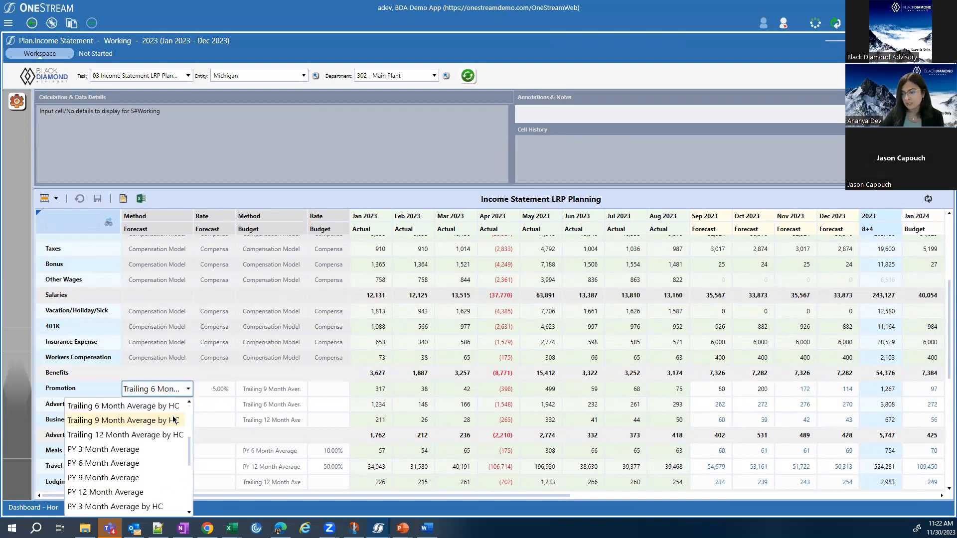
scroll(174, 420, down, 4)
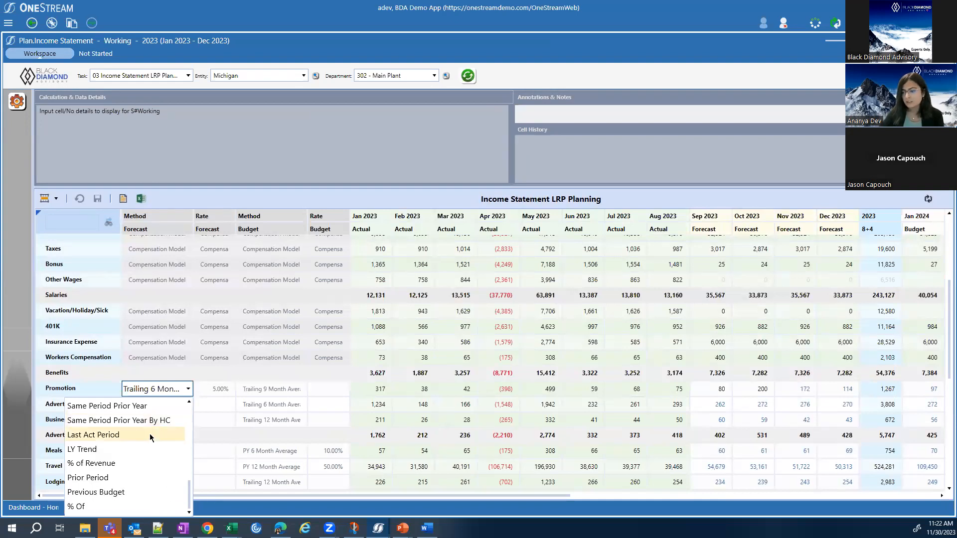
scroll(149, 433, up, 3)
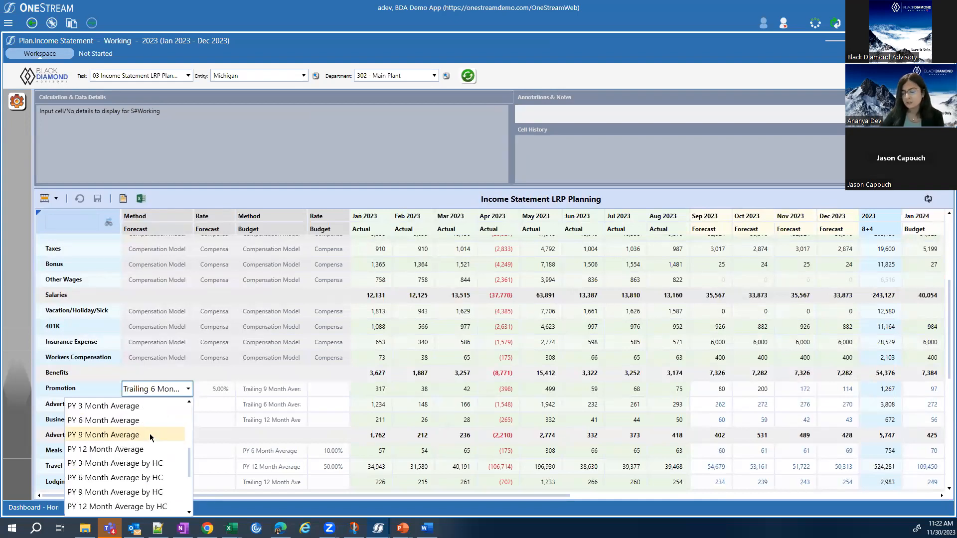
scroll(149, 434, up, 5)
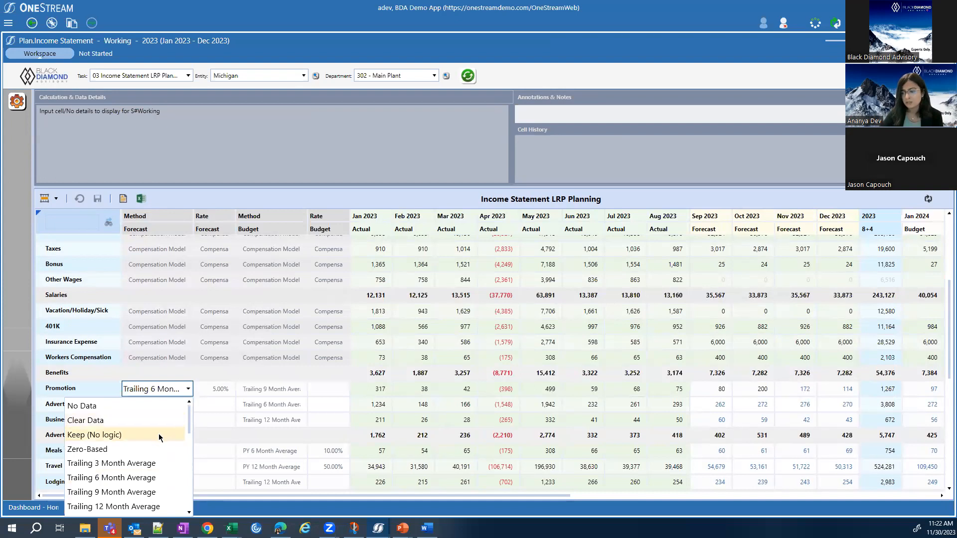
scroll(158, 434, down, 3)
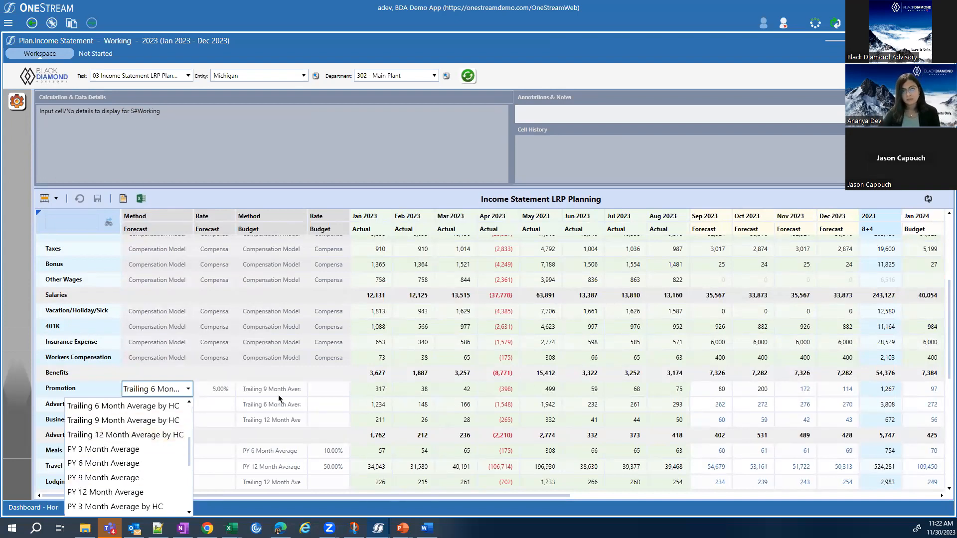
click(293, 421)
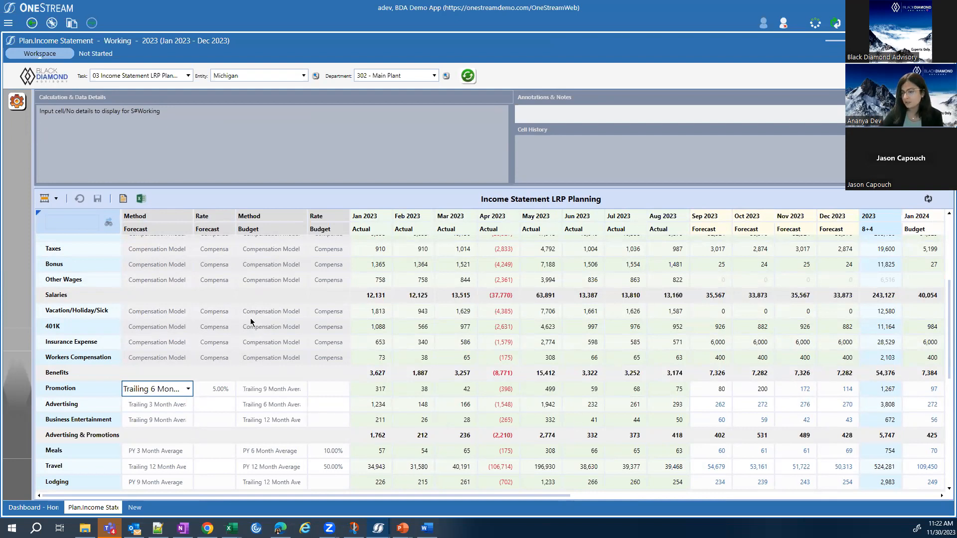
Look through the BDA Core Technology Management and BDA Standard Utilities dashboards and bring up BDA Scenario Manager.
click(8, 23)
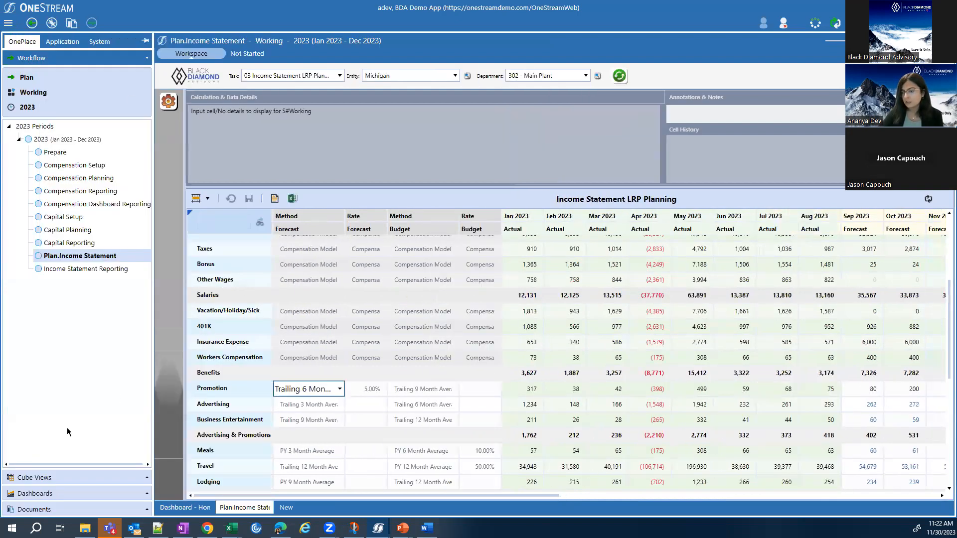
click(59, 491)
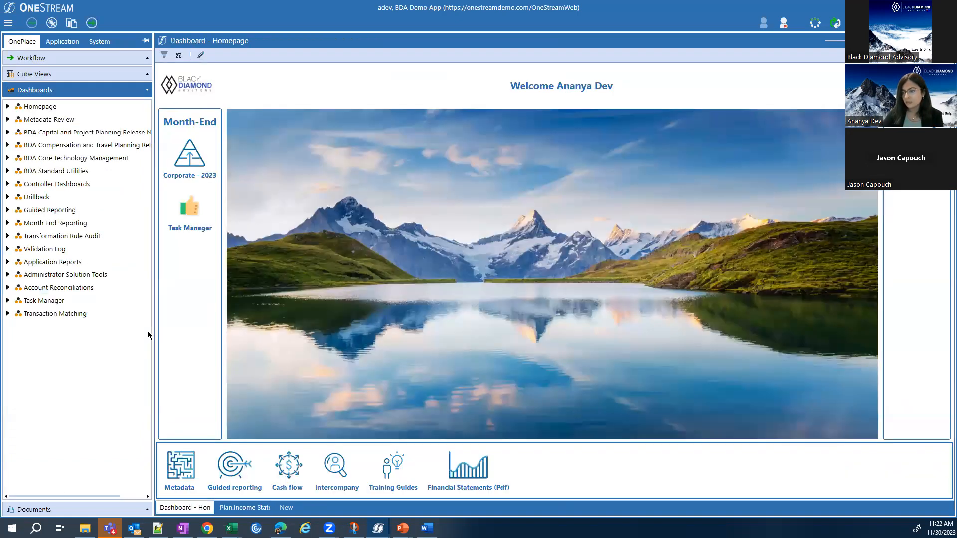
click(8, 156)
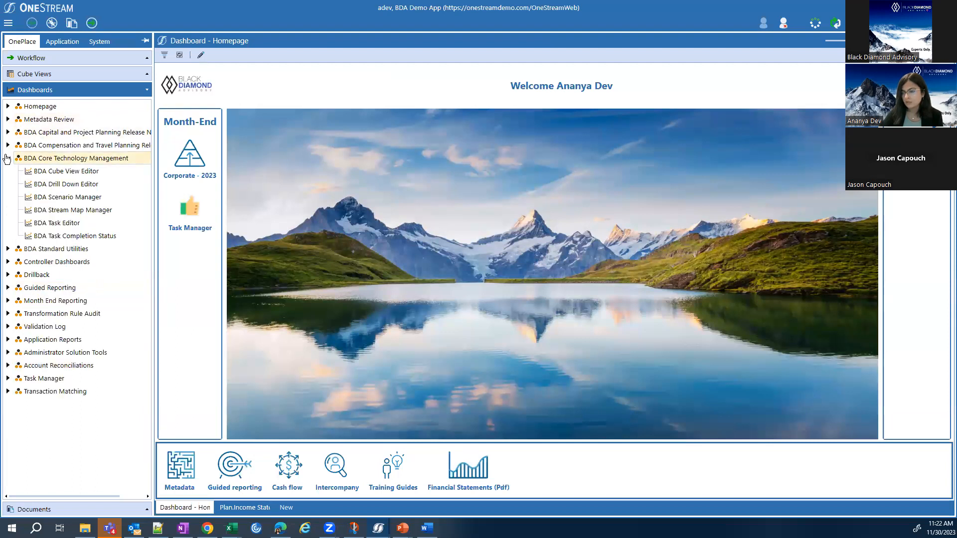
click(46, 249)
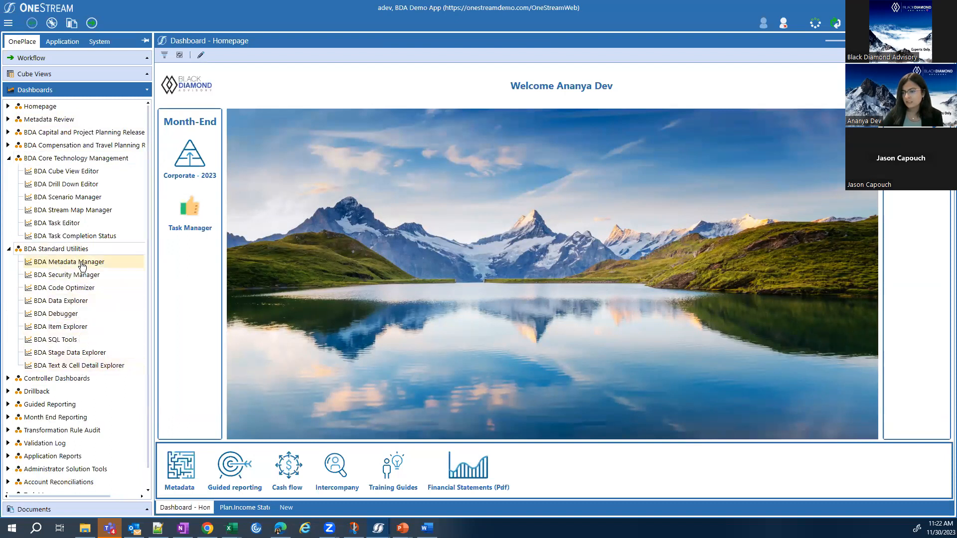
click(69, 199)
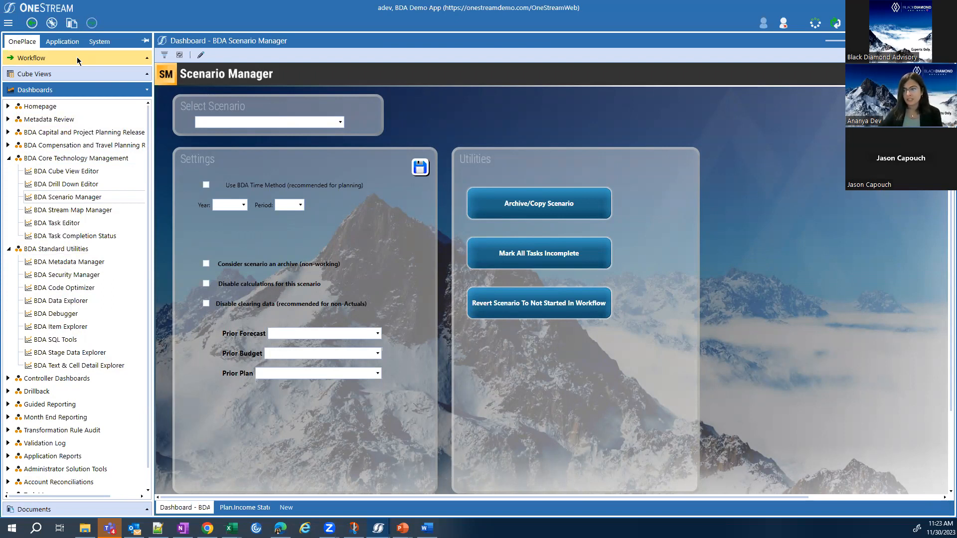
click(76, 57)
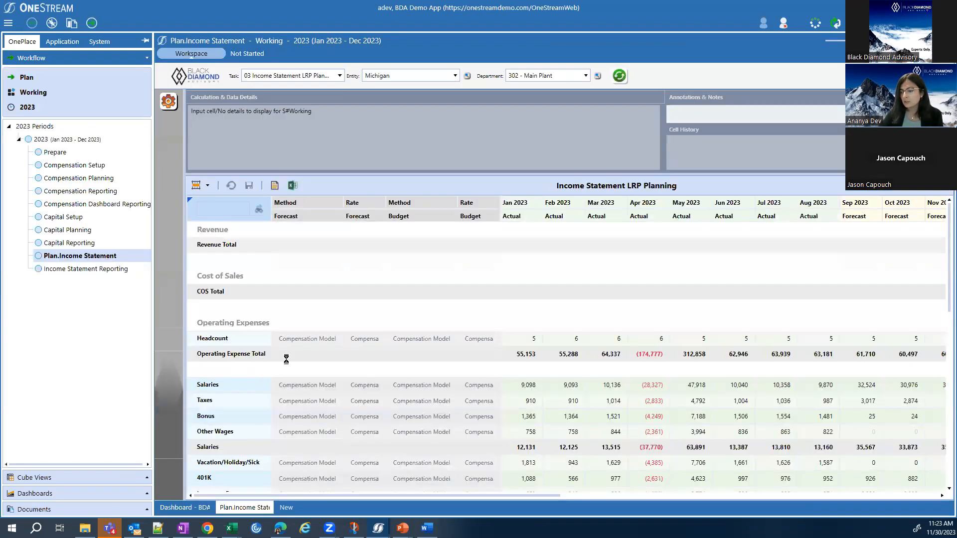
click(186, 508)
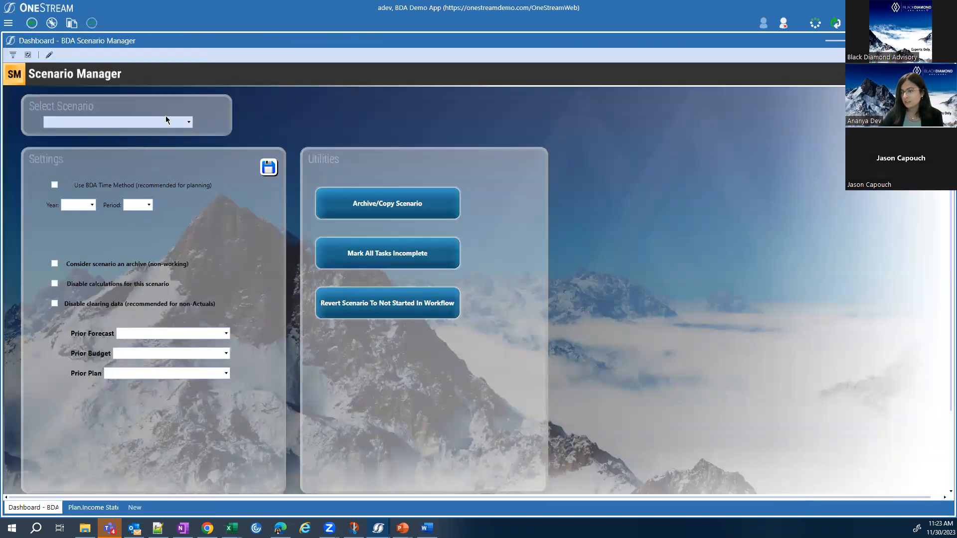
Look through the forecast scenarios offered for selection in Scenario Manager, leaving the scenario unselected.
click(185, 122)
scroll(163, 164, down, 2)
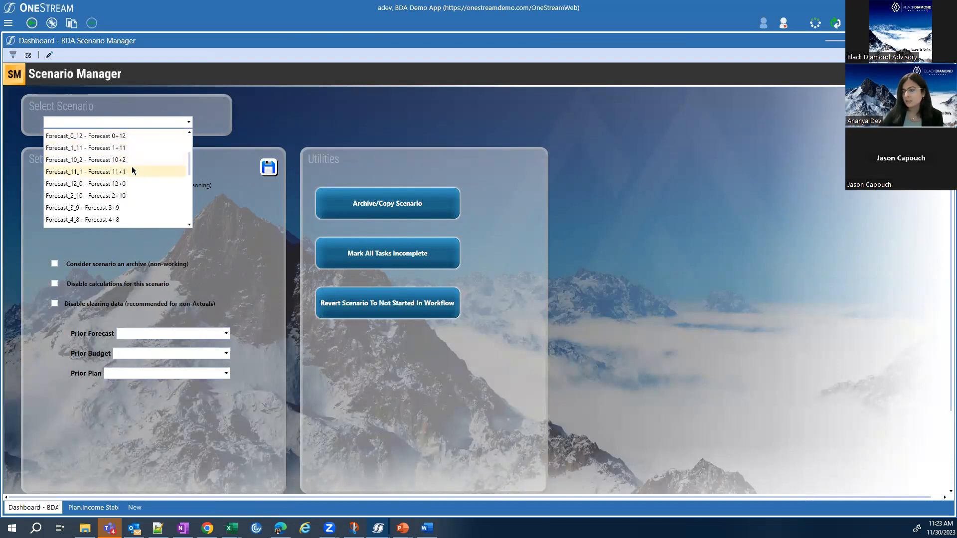
scroll(133, 184, down, 1)
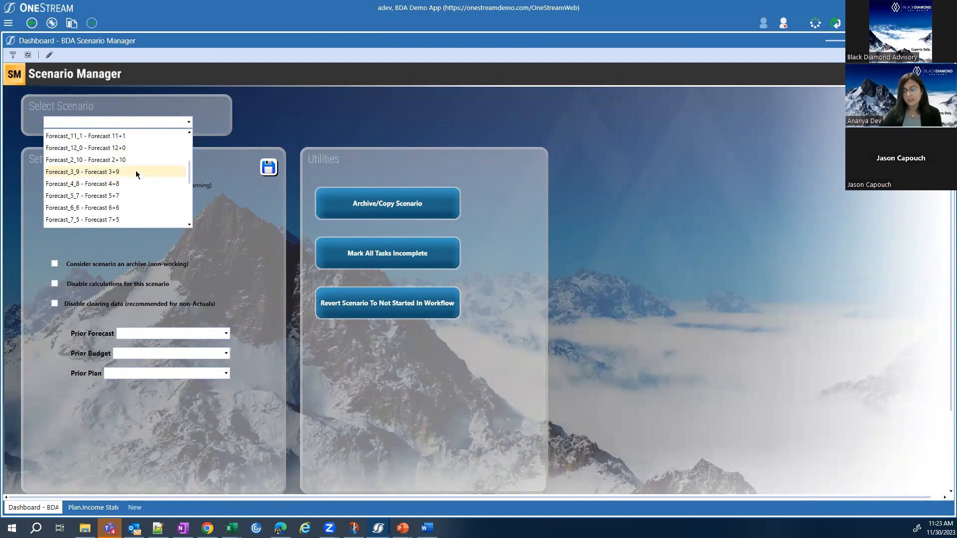
scroll(133, 175, down, 1)
scroll(133, 175, up, 1)
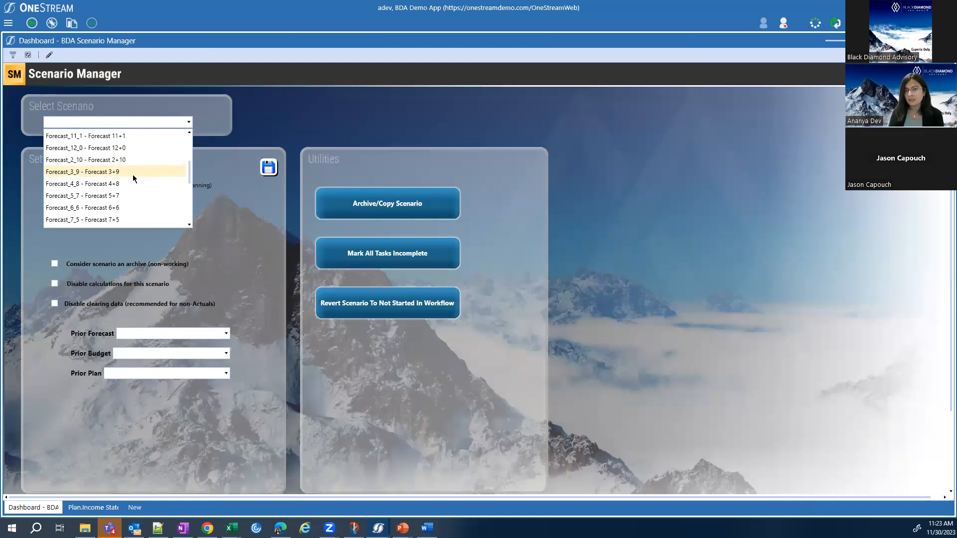
click(503, 139)
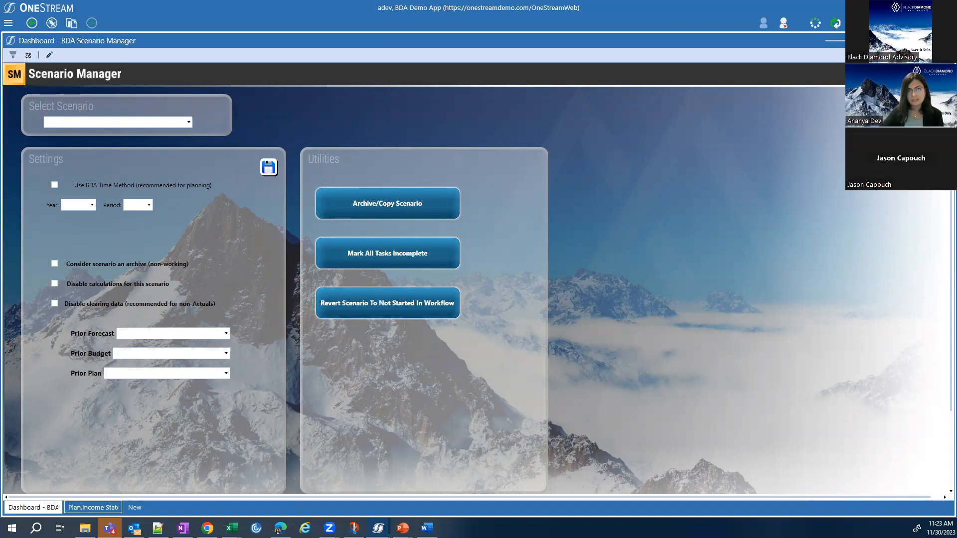
Return to the Income Statement LRP Planning form and collapse the cell detail pane to enlarge the planning grid.
click(93, 507)
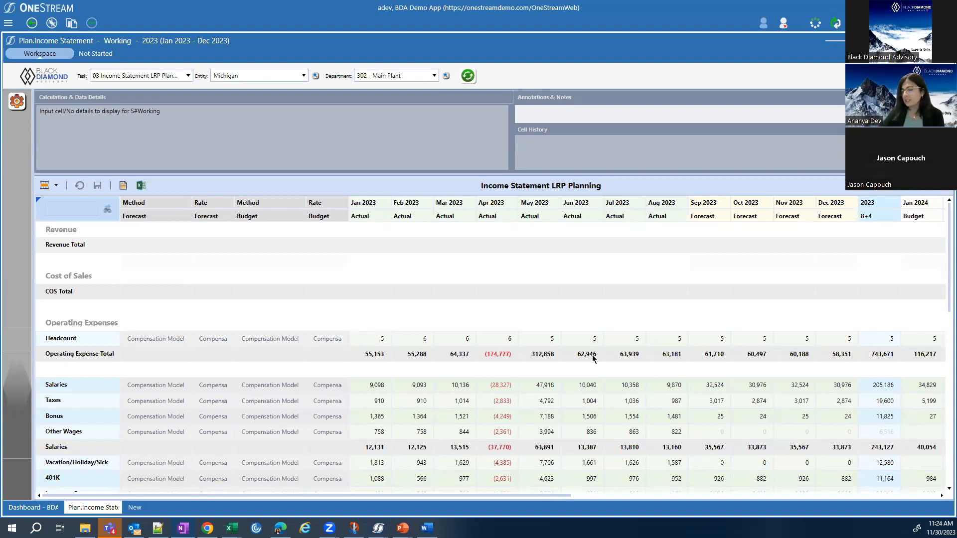
scroll(593, 364, down, 1)
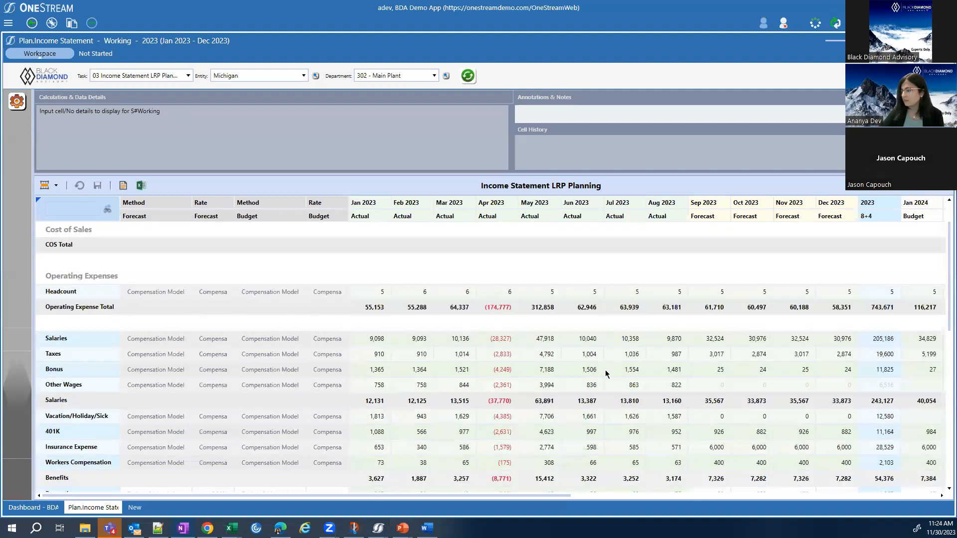
scroll(602, 373, down, 3)
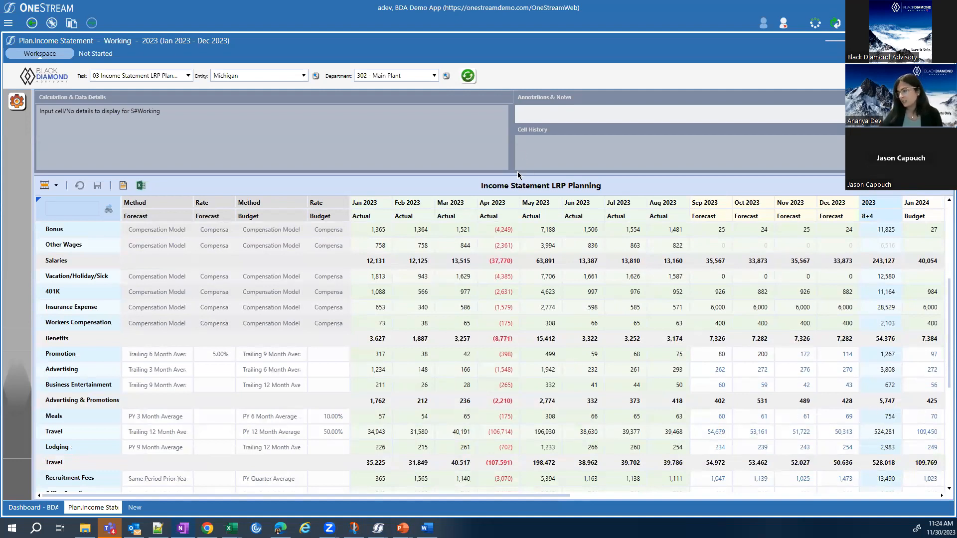
drag(517, 172, 518, 107)
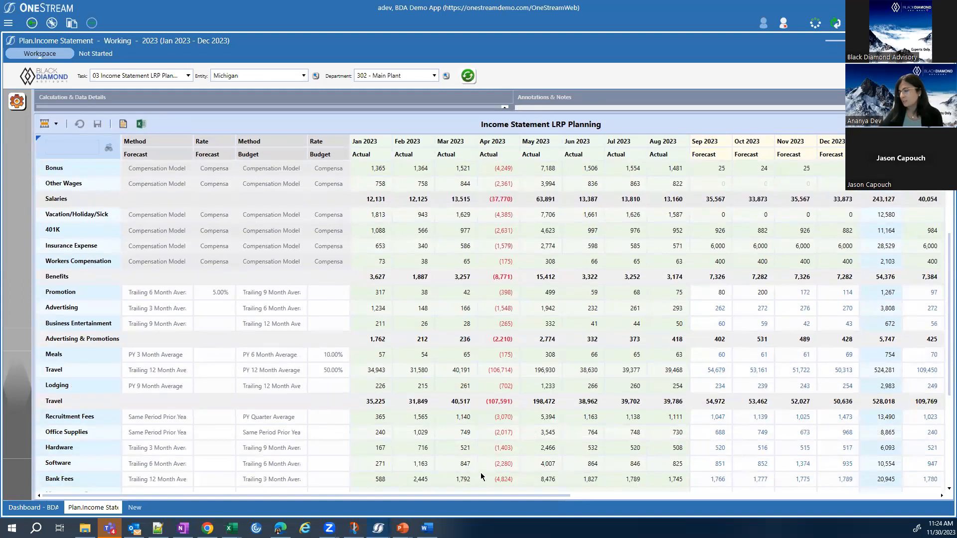
Examine the 2024 monthly budget and LRP year columns across the operating expense accounts.
drag(472, 496, 944, 499)
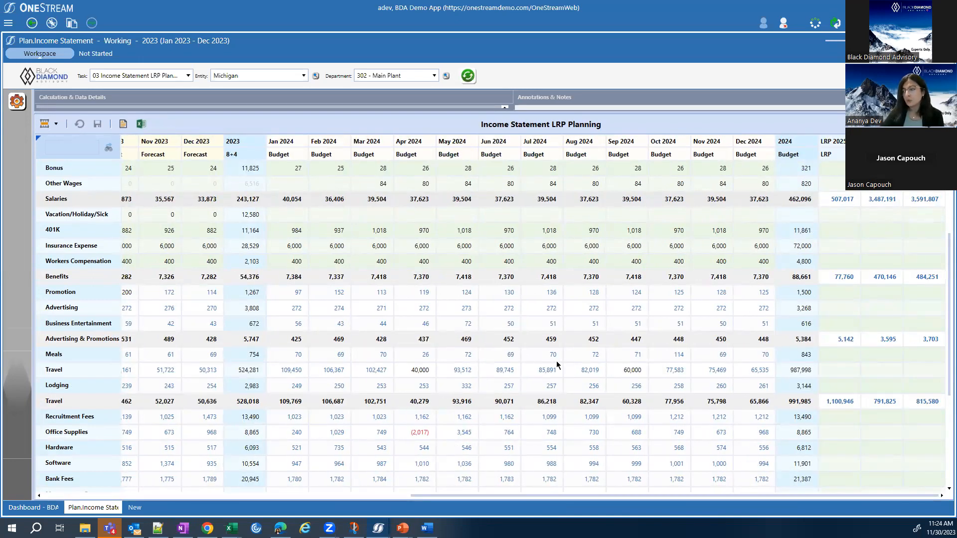
scroll(556, 361, up, 1)
scroll(556, 360, down, 1)
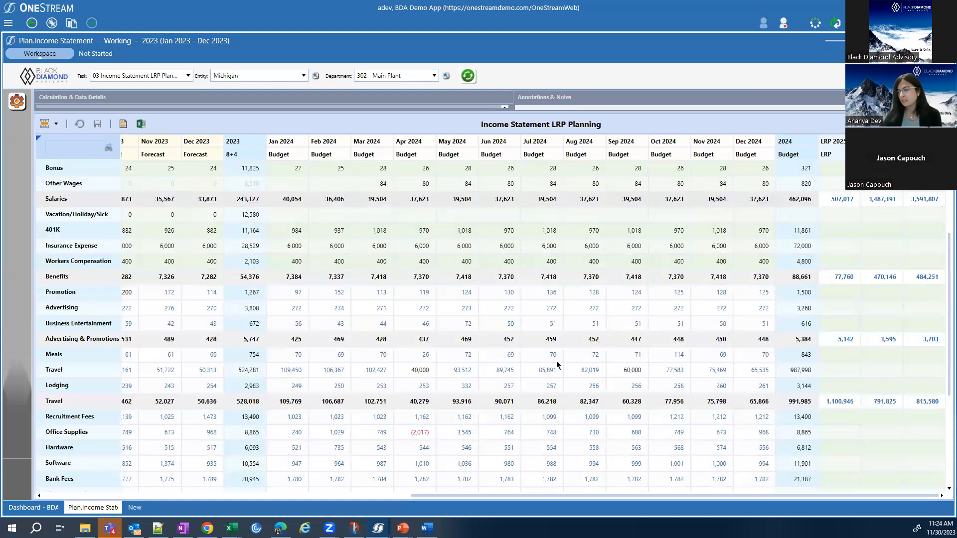
scroll(556, 365, down, 1)
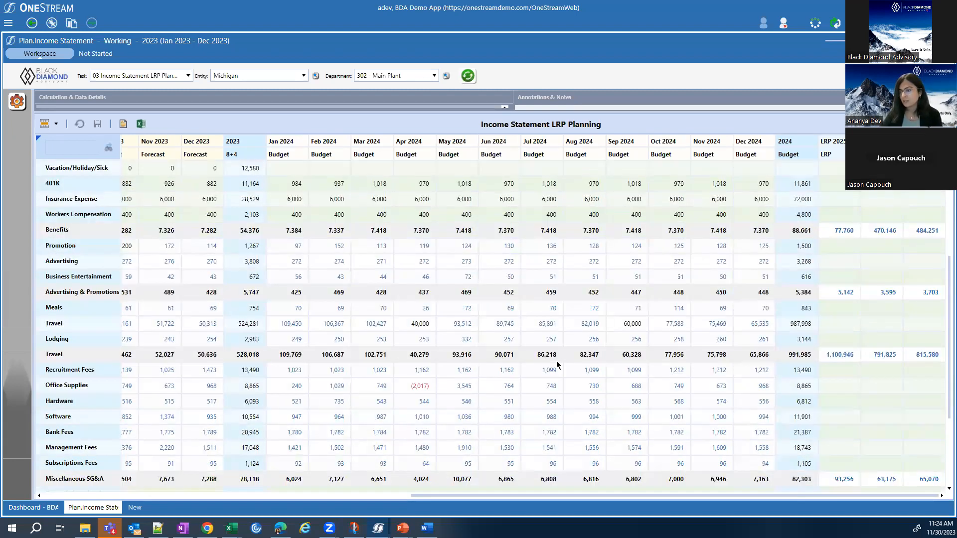